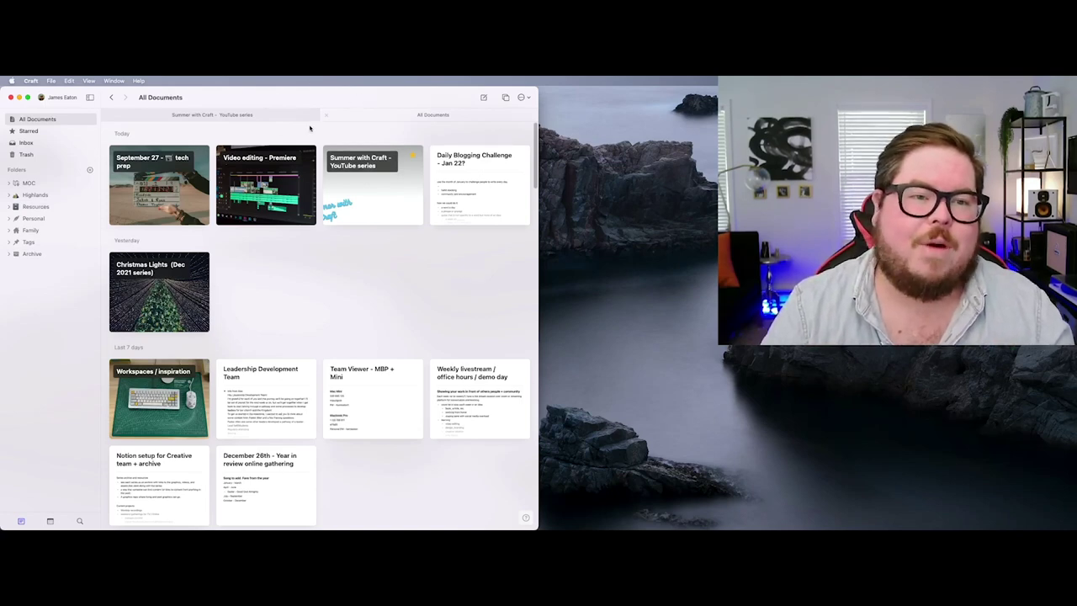
Step: Open a second Craft window, tile it on the screen's right side, and refocus the All Documents window
click(364, 102)
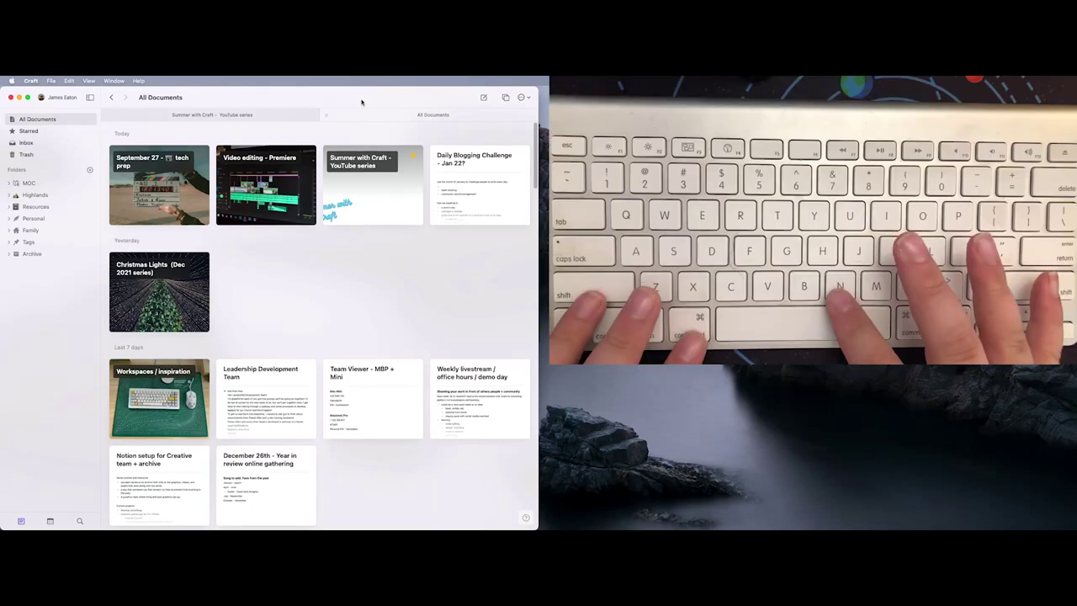
key(super+shift+n)
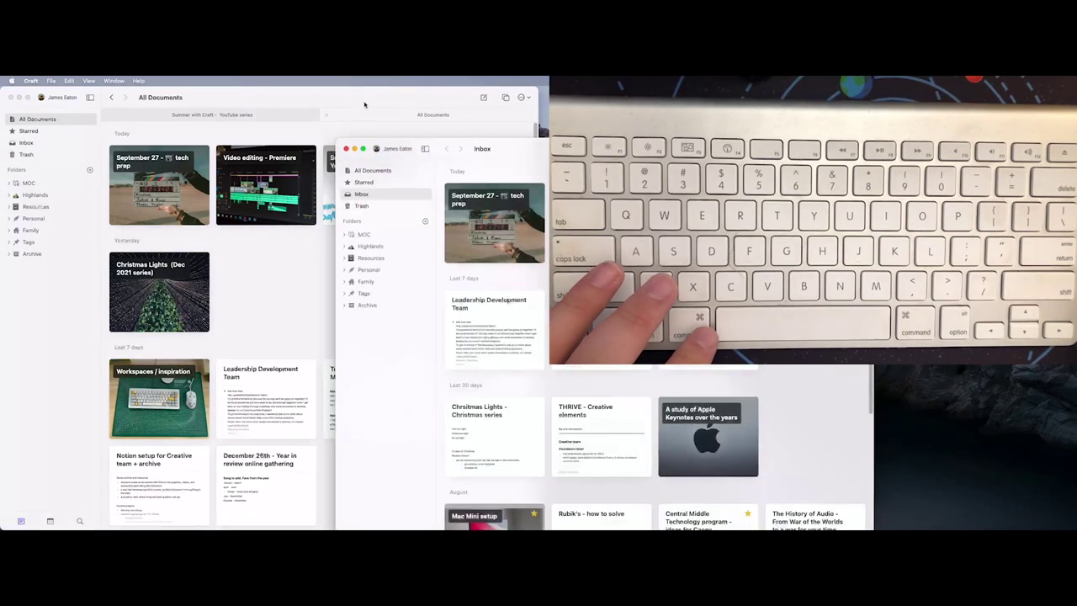
key(ctrl+alt+Right)
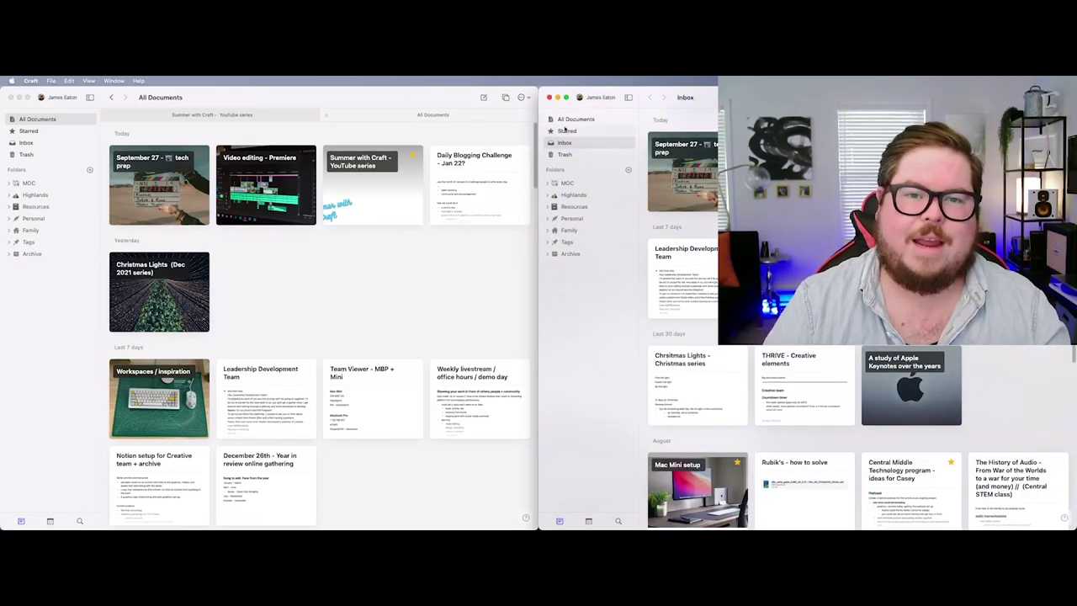
click(441, 101)
Step: Return the right window to the Inbox and open 'Summer with Craft - YouTube series' from All Documents
key(super+grave)
key(super+grave)
key(super+grave)
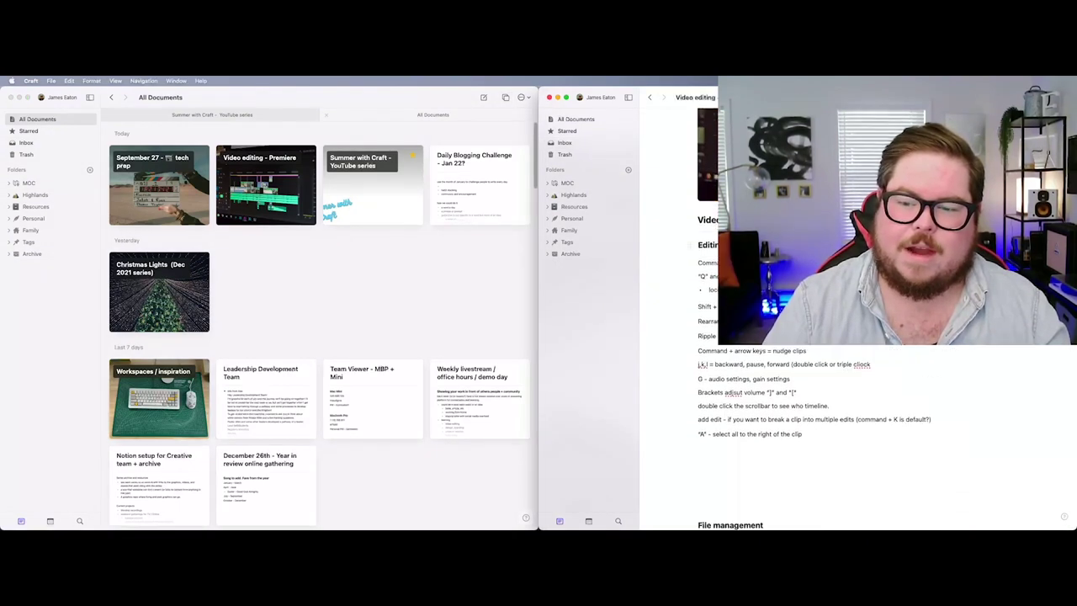
click(649, 97)
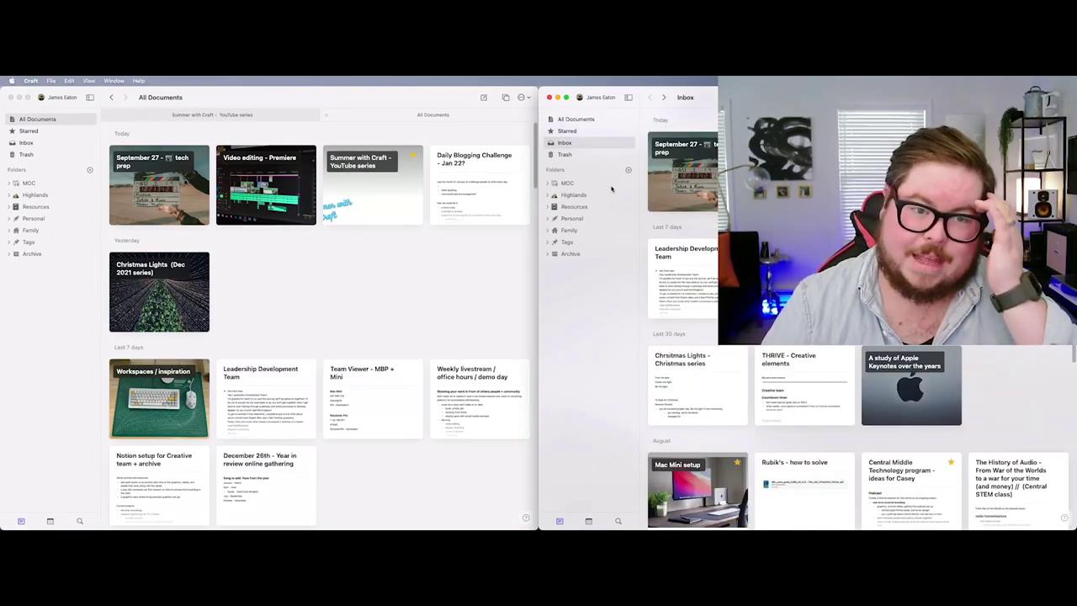
click(373, 185)
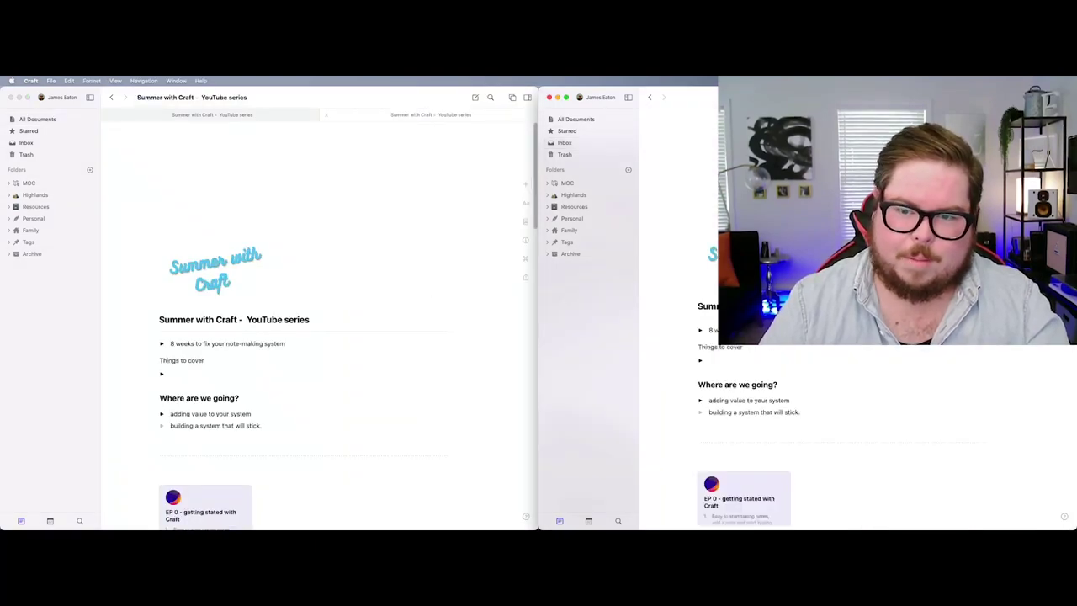
Step: Scroll the series document past EP1–EP3 and select the EP4 'Craft with a keyboard' card
scroll(842, 379, down, 4)
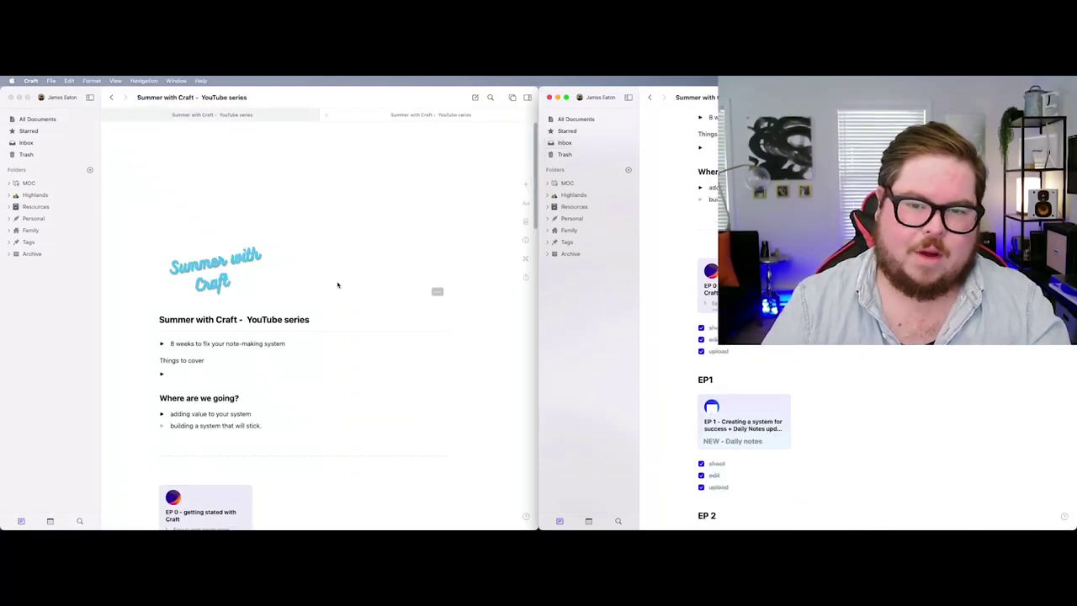
scroll(325, 284, down, 2)
scroll(325, 284, down, 5)
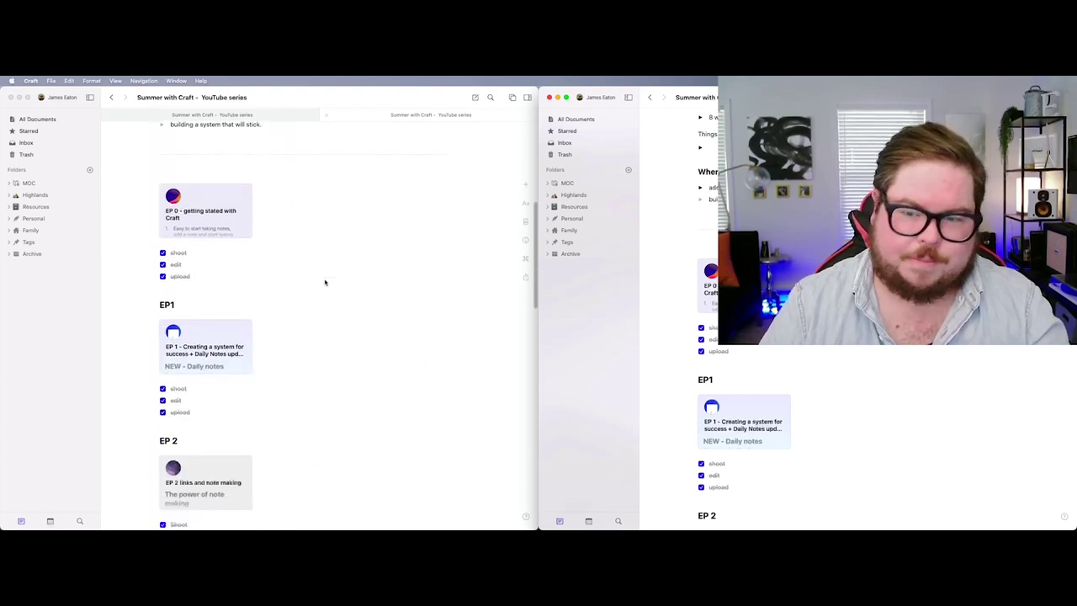
scroll(741, 378, down, 3)
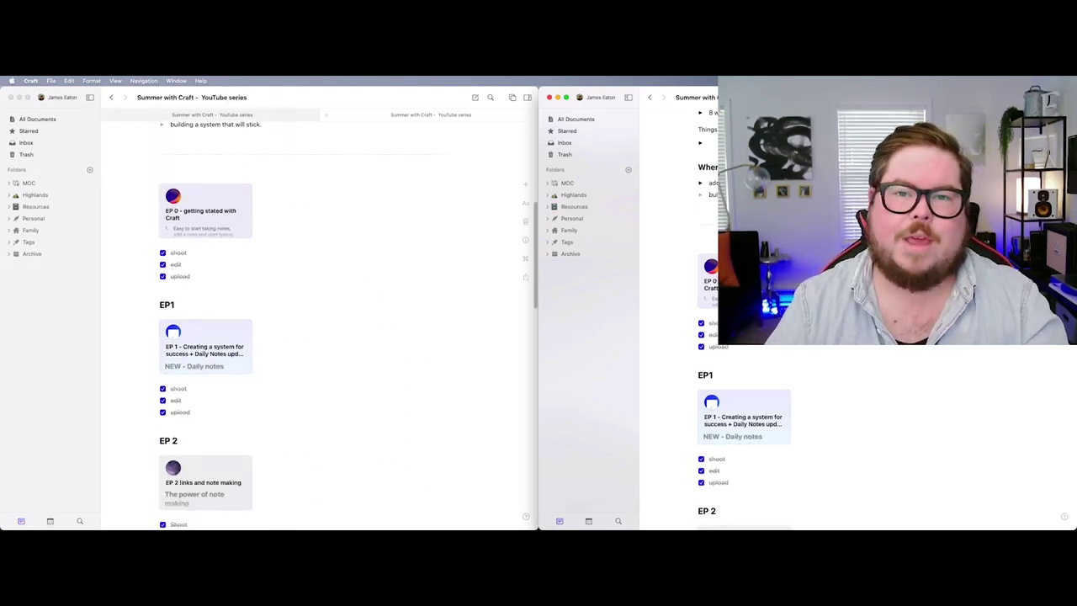
scroll(741, 379, down, 8)
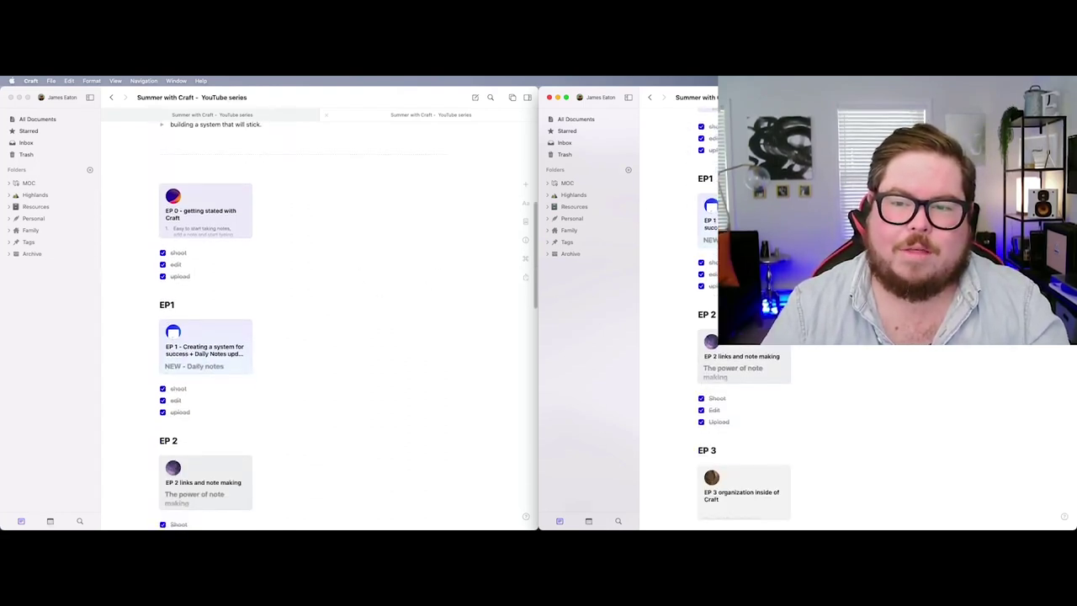
scroll(741, 378, down, 1)
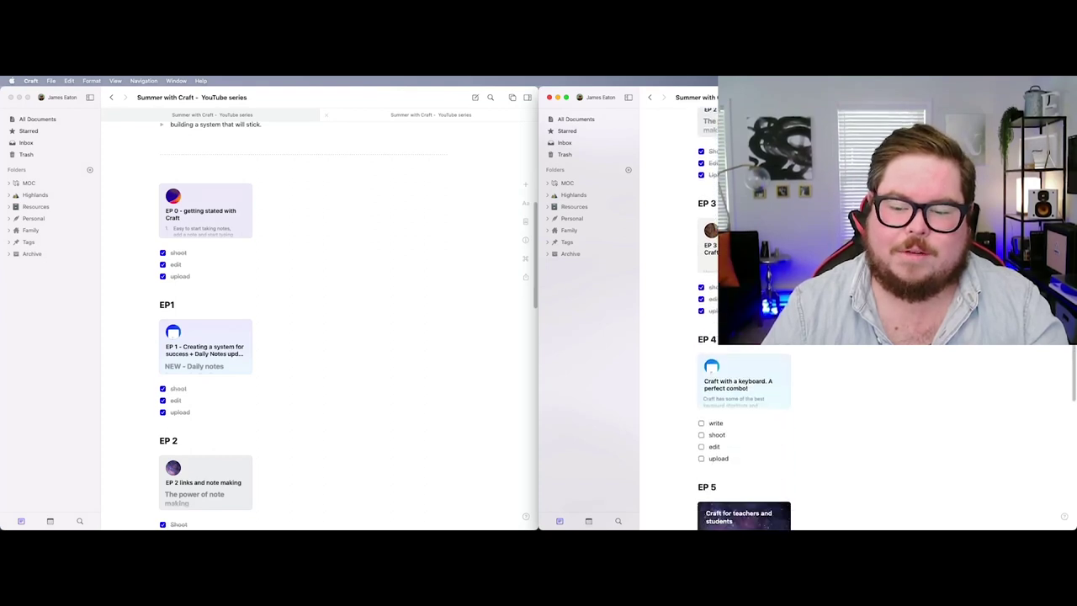
scroll(741, 379, up, 2)
scroll(201, 334, down, 4)
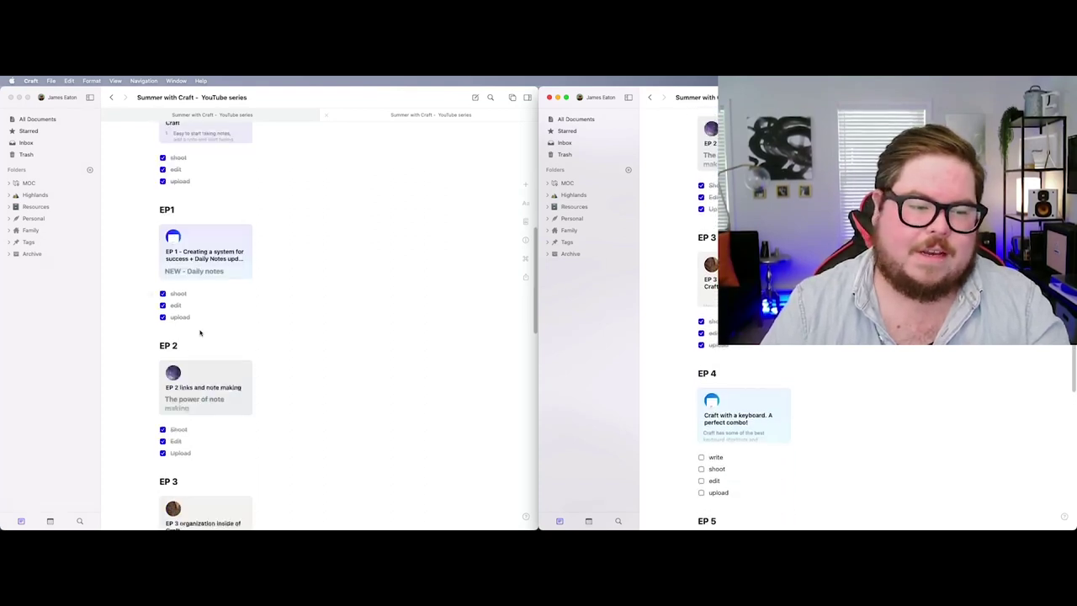
scroll(200, 333, down, 6)
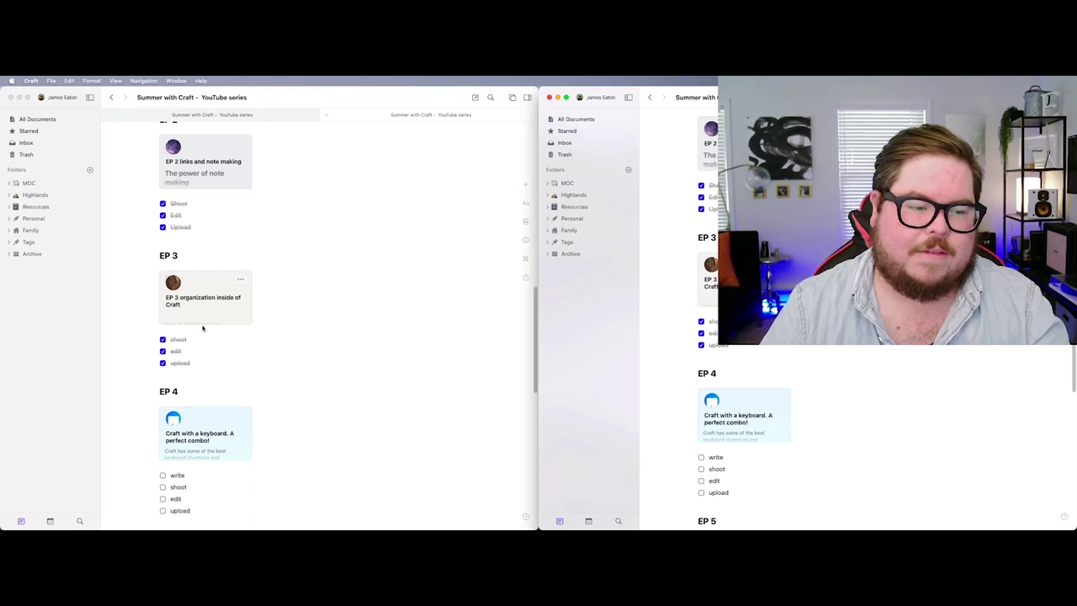
click(221, 378)
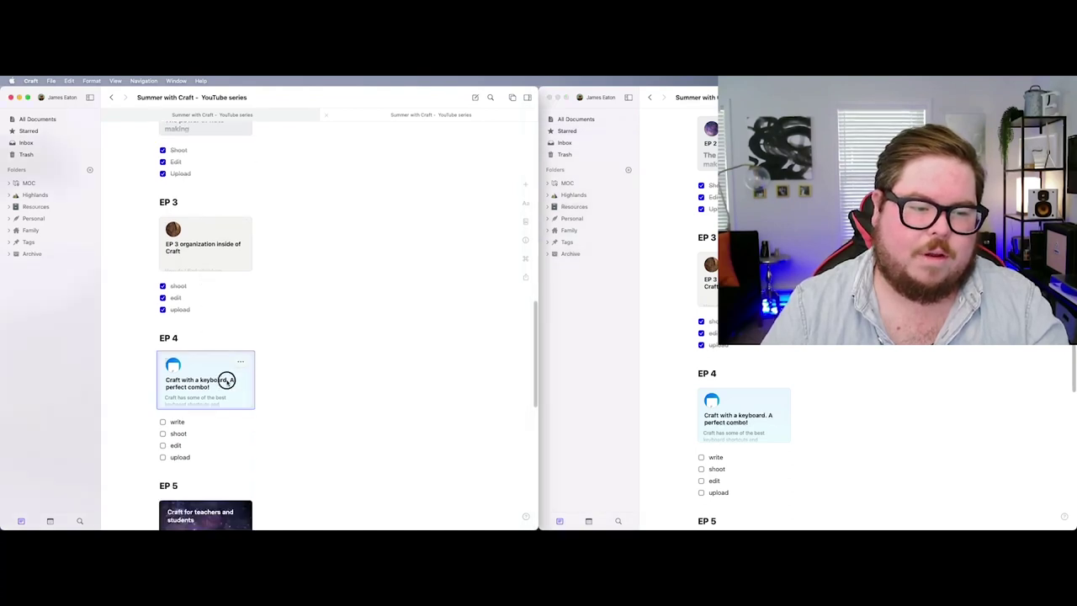
Step: Open the EP4 'Craft with a keyboard. A perfect combo!' page from its card
click(226, 382)
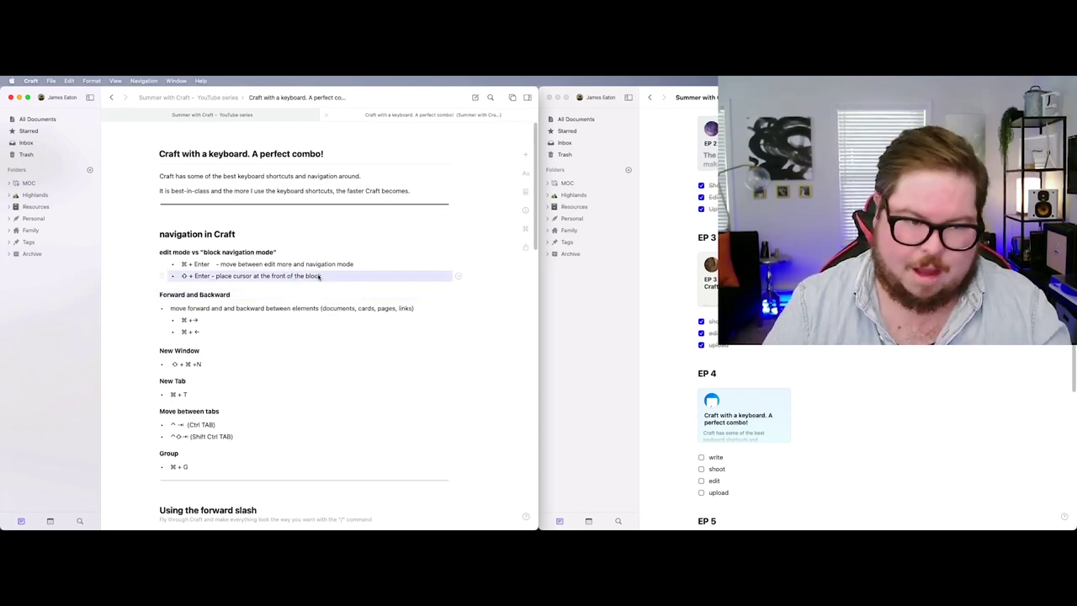
Step: Move the block highlight up and down the shortcut lines, settle on the edit mode heading, then exit navigation
key(Down)
key(Down)
key(Down)
key(Down)
key(Down)
key(Down)
key(Down)
key(Down)
key(Down)
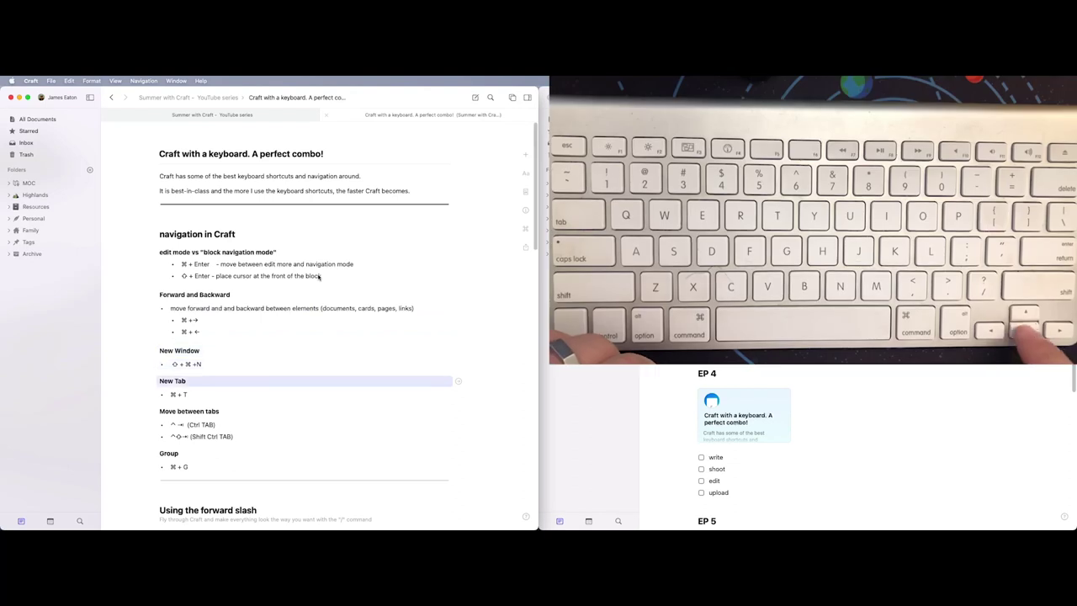
key(Up)
key(Up)
key(Up)
key(Up)
key(Up)
key(Up)
key(Up)
key(Up)
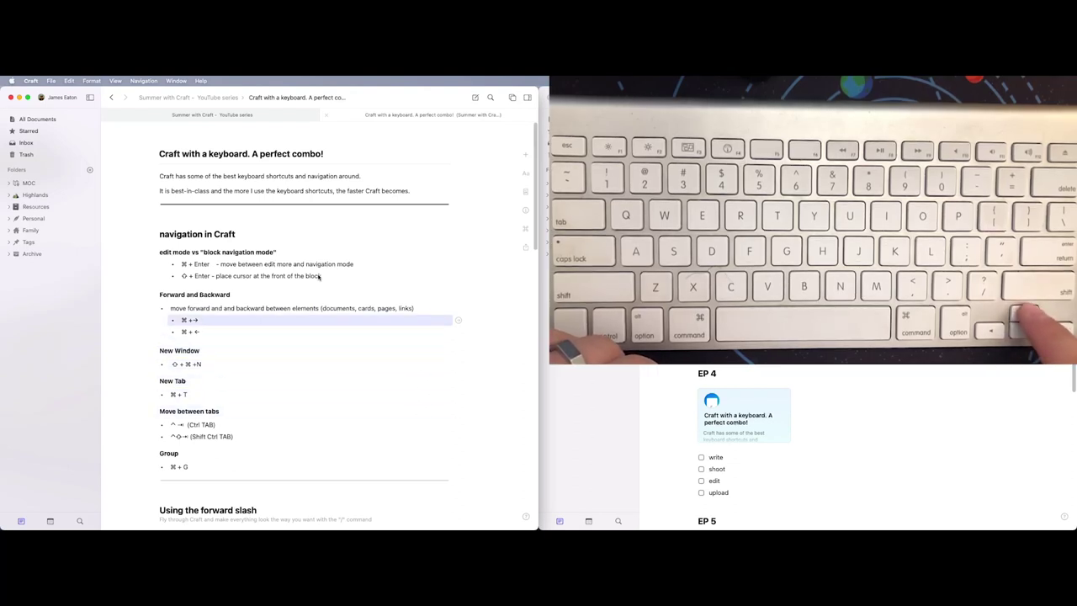
key(Down)
key(Down)
key(Down)
key(Down)
key(Up)
key(Up)
key(Up)
key(Up)
key(Up)
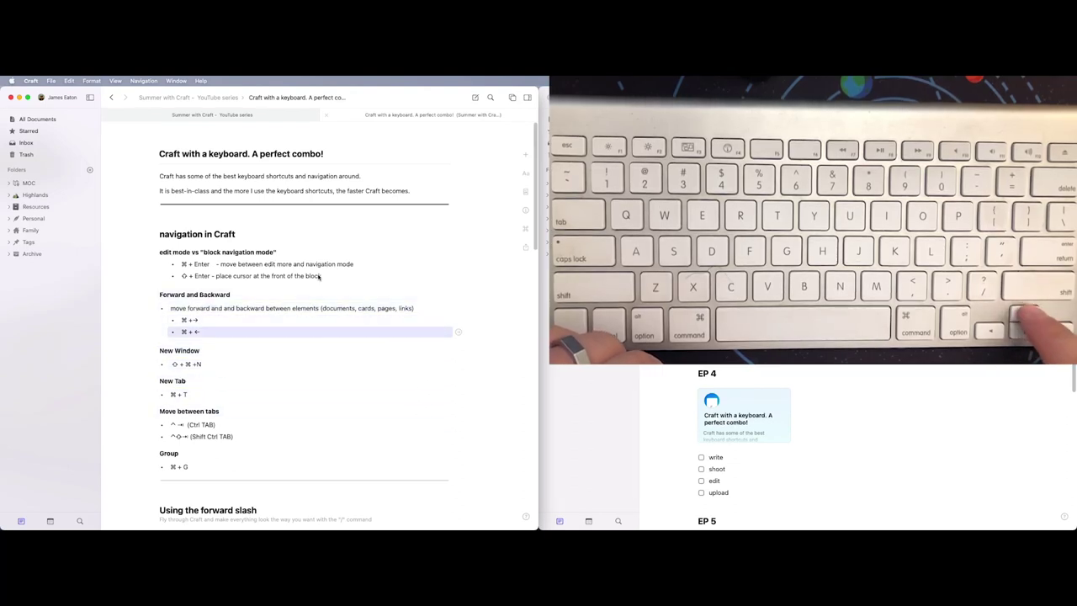
key(Up)
key(Down)
key(Down)
key(Up)
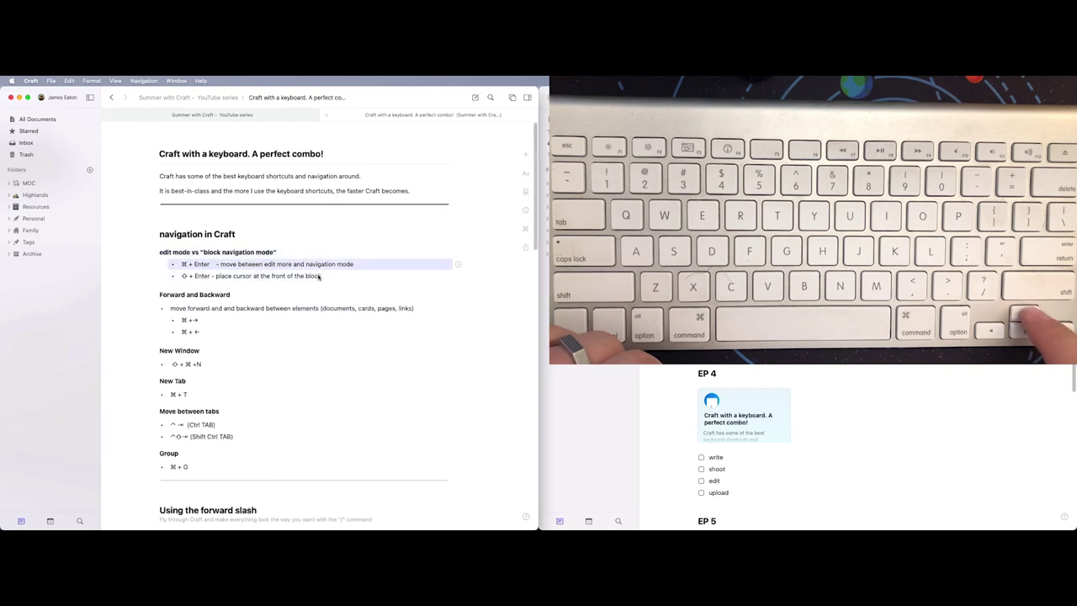
key(Up)
key(Escape)
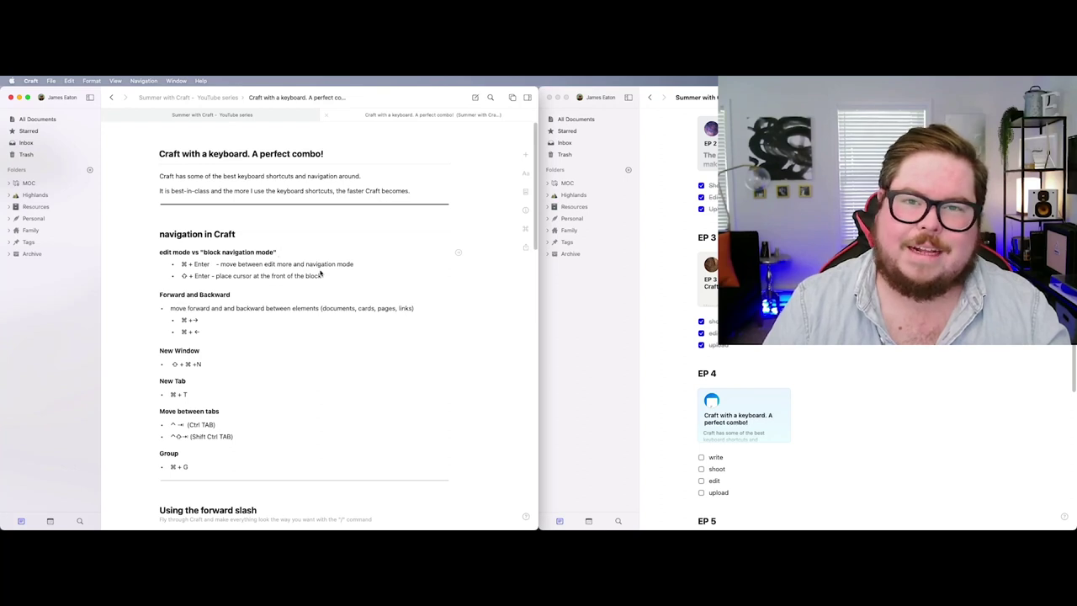
Step: Enter block mode on the edit mode heading, step through blocks, and resume editing at its end
key(super+Return)
key(Down)
key(Down)
key(Down)
key(Down)
key(Down)
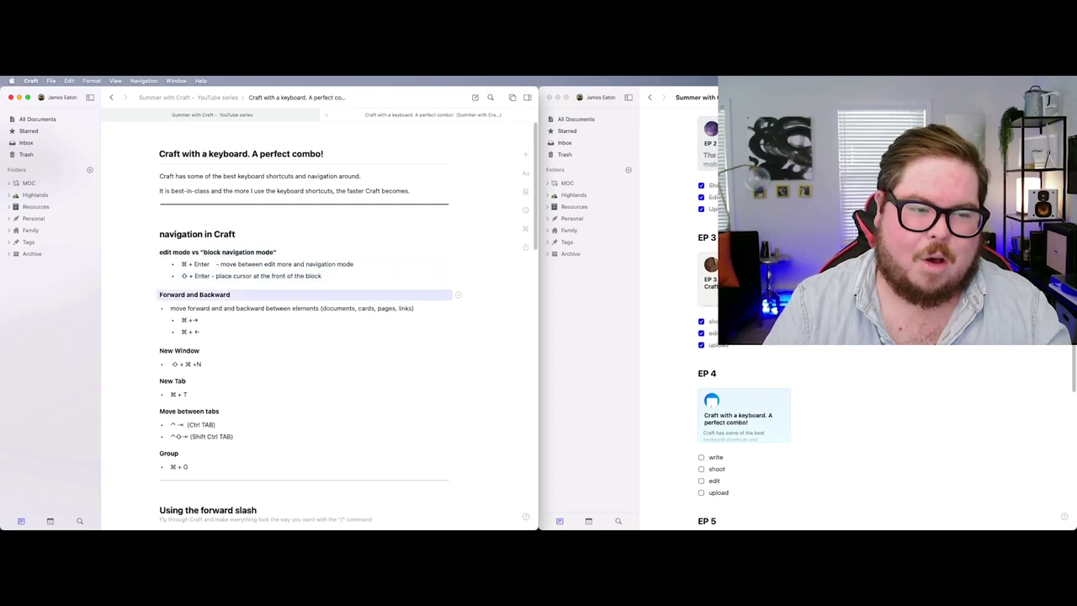
key(Up)
key(Up)
key(Down)
key(Down)
key(Down)
key(Down)
key(Up)
key(Up)
key(Up)
key(Up)
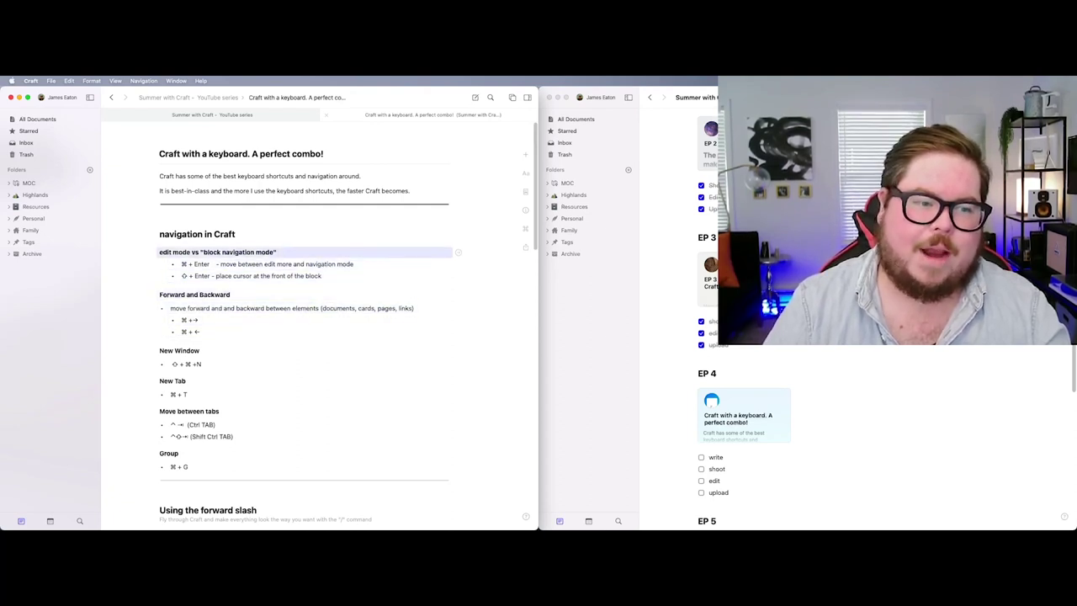
key(super+Return)
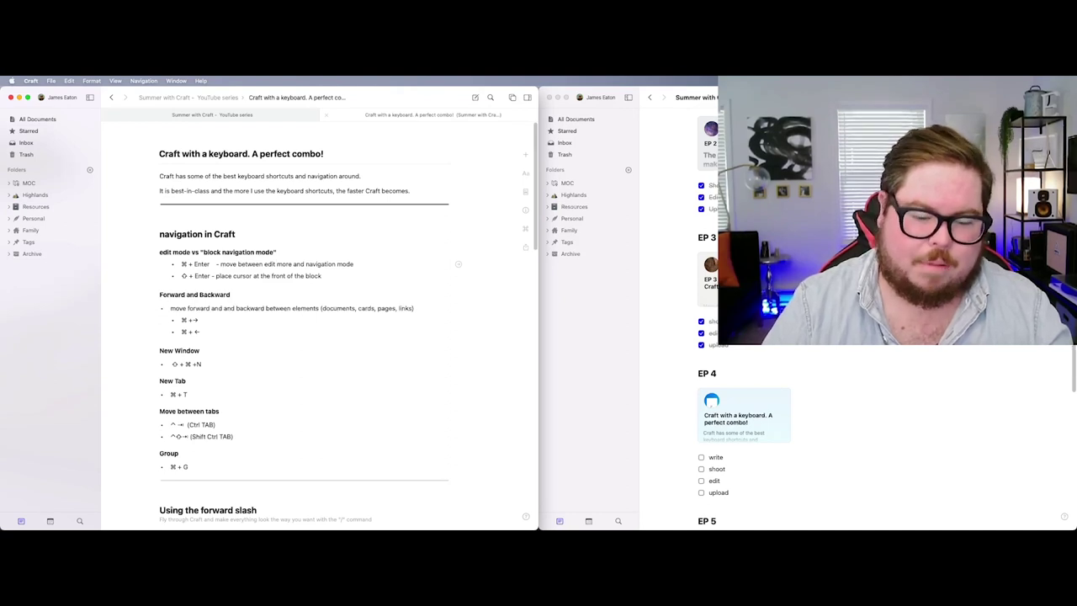
Step: Toggle between block and edit mode on the first shortcut line, adding then removing a test bullet
key(super+Return)
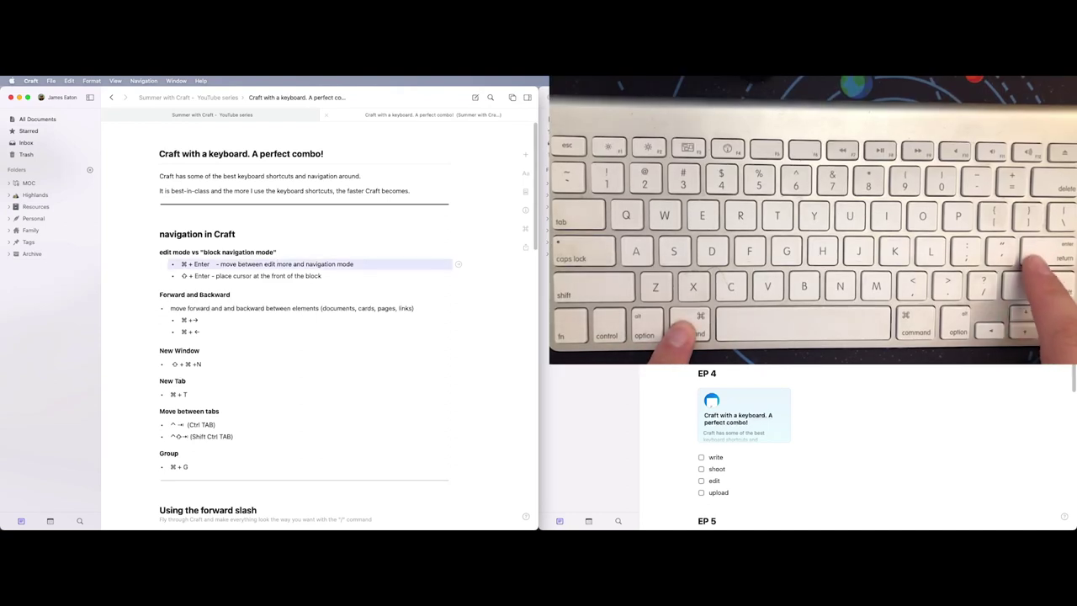
key(super+Return)
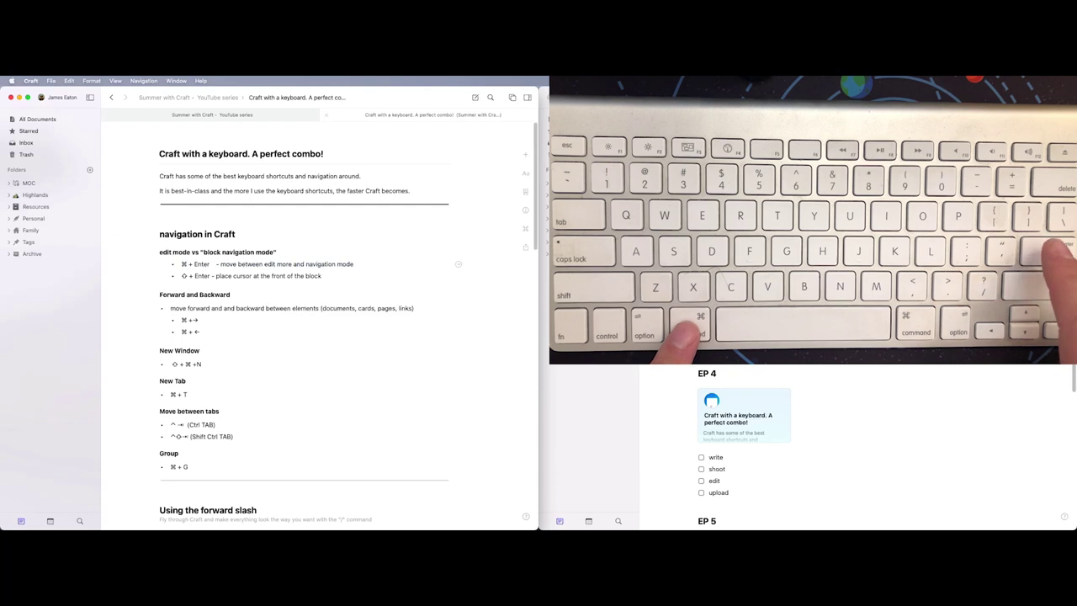
key(super+Return)
key(Down)
key(Down)
key(Down)
key(Up)
key(Up)
key(Up)
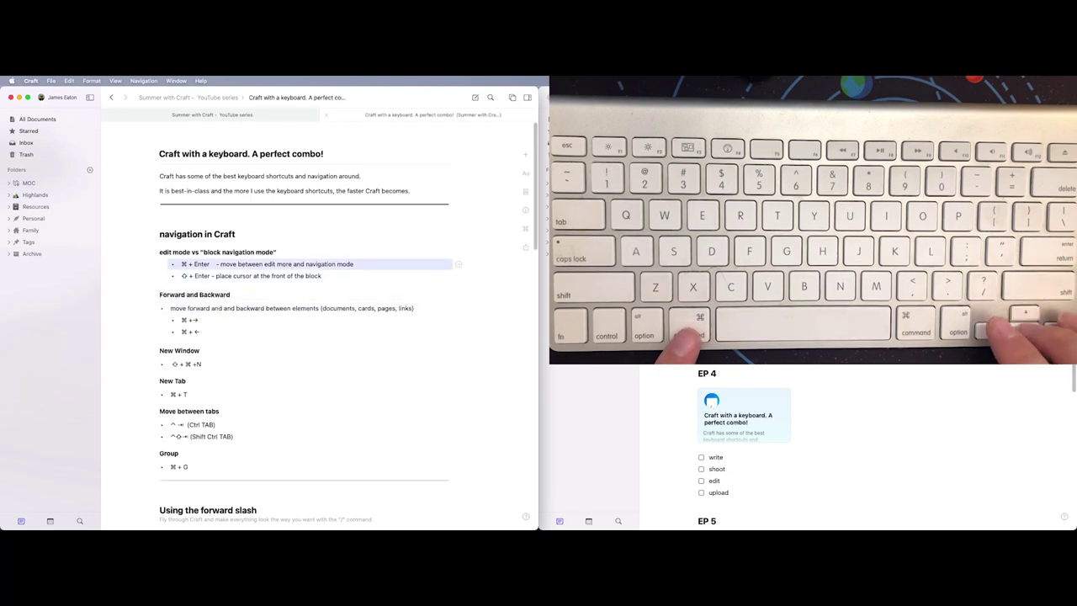
key(super+Return)
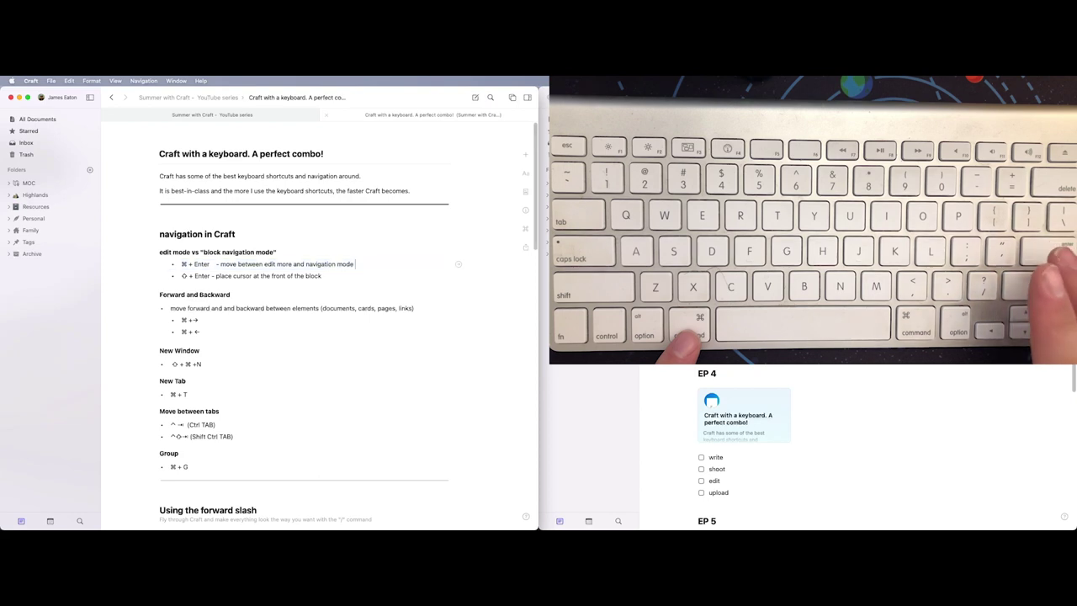
key(super+Return)
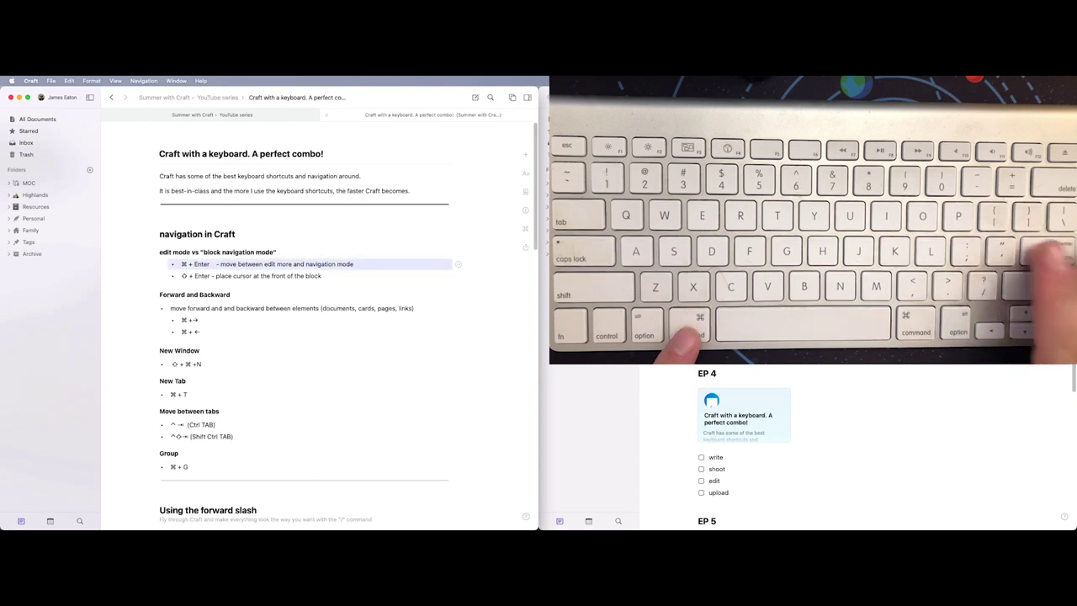
key(super+Return)
key(Return)
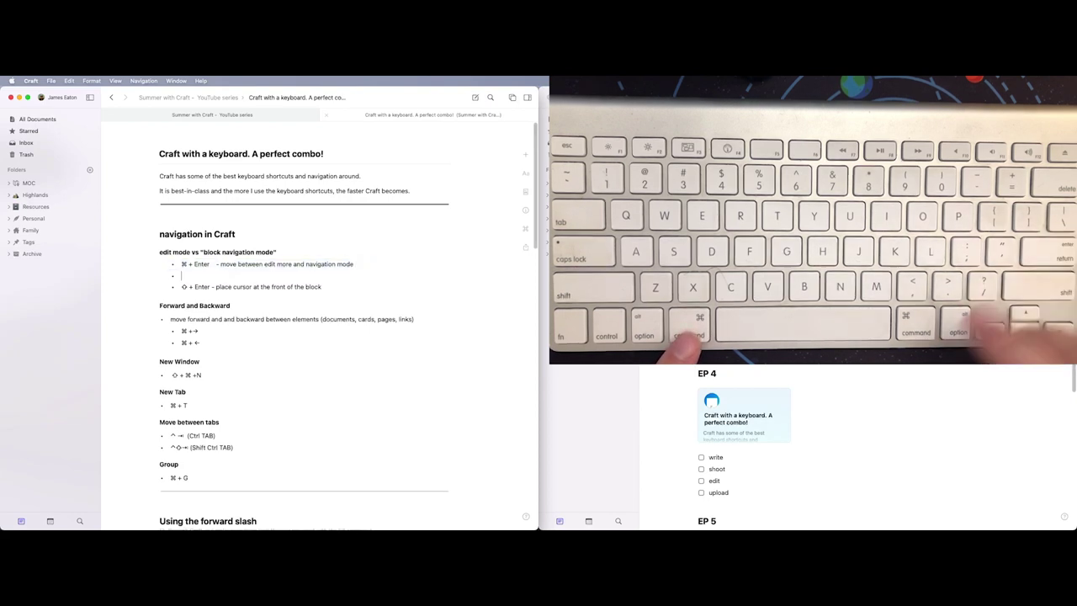
key(BackSpace)
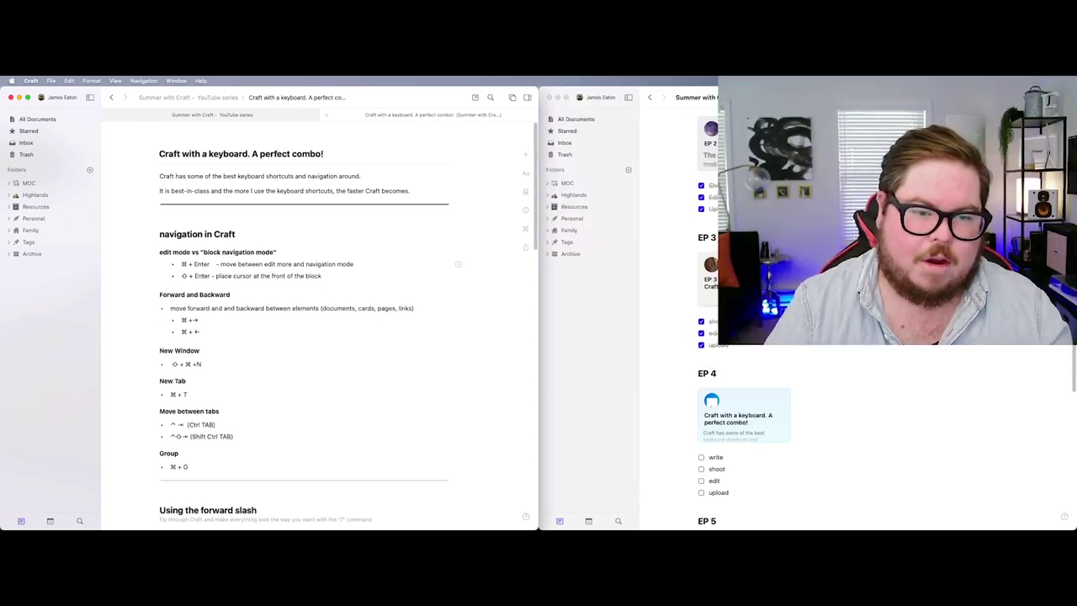
Step: Navigate to the cursor-placement line and insert an empty plain block beneath it
key(super+Return)
key(Down)
key(Down)
key(Up)
key(Down)
key(Down)
key(Down)
key(Up)
key(Up)
key(Up)
key(Up)
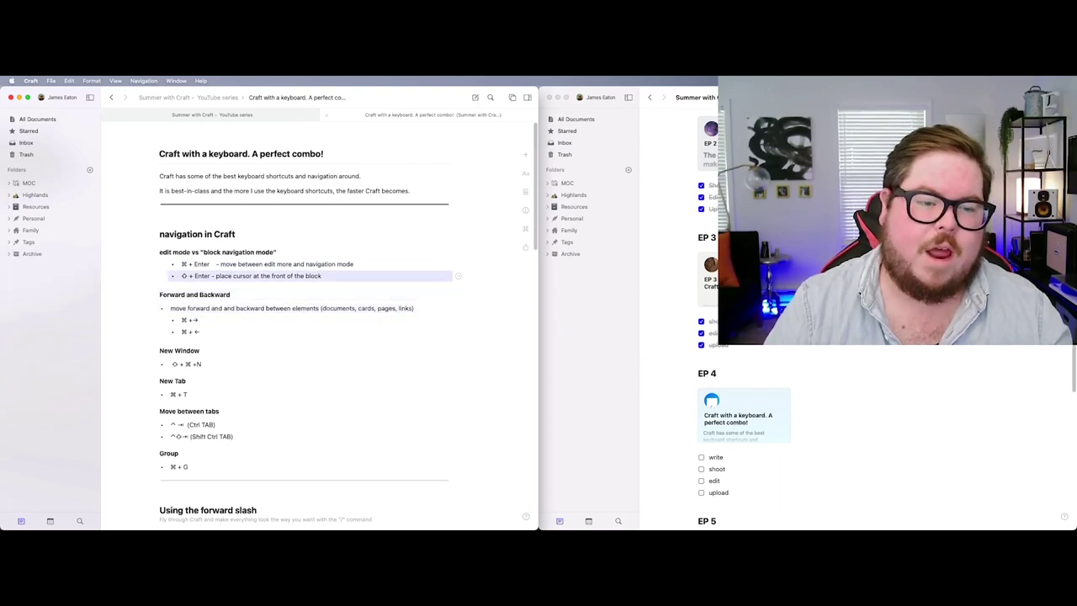
key(Down)
key(super+Return)
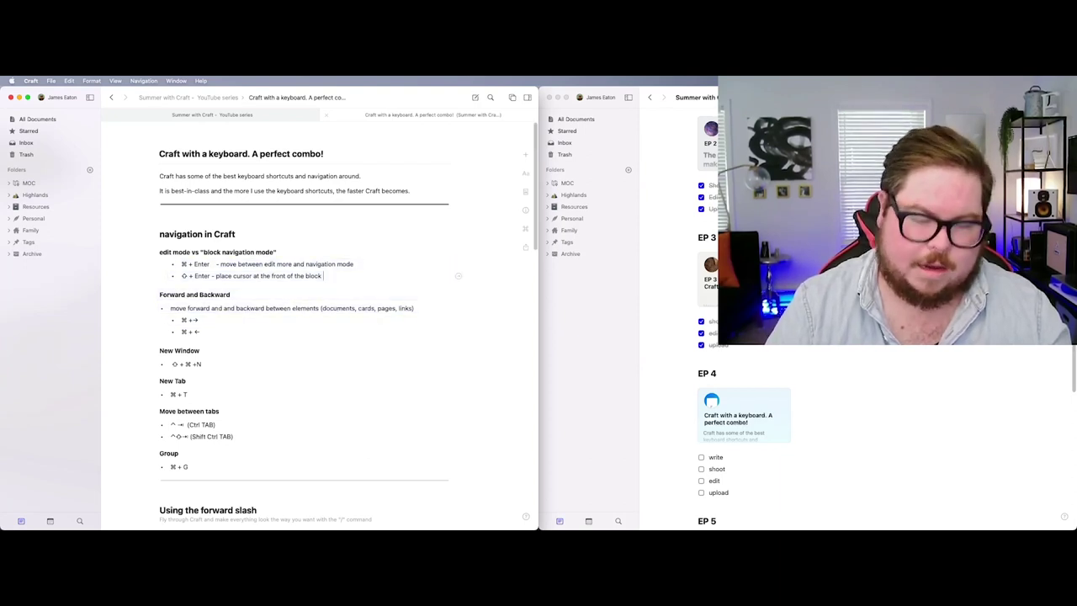
key(super+Return)
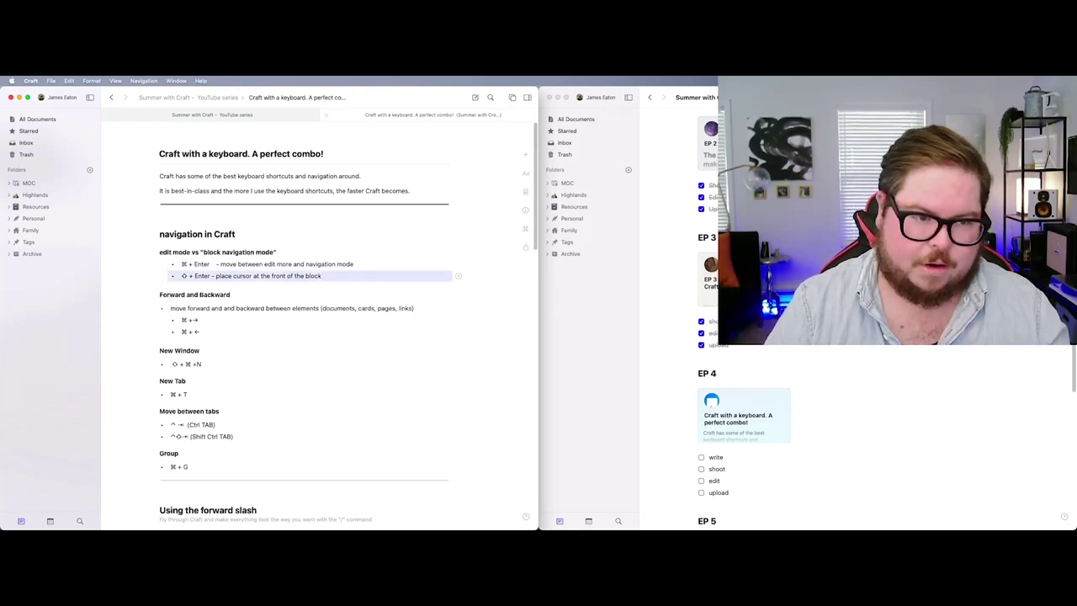
key(shift+Return)
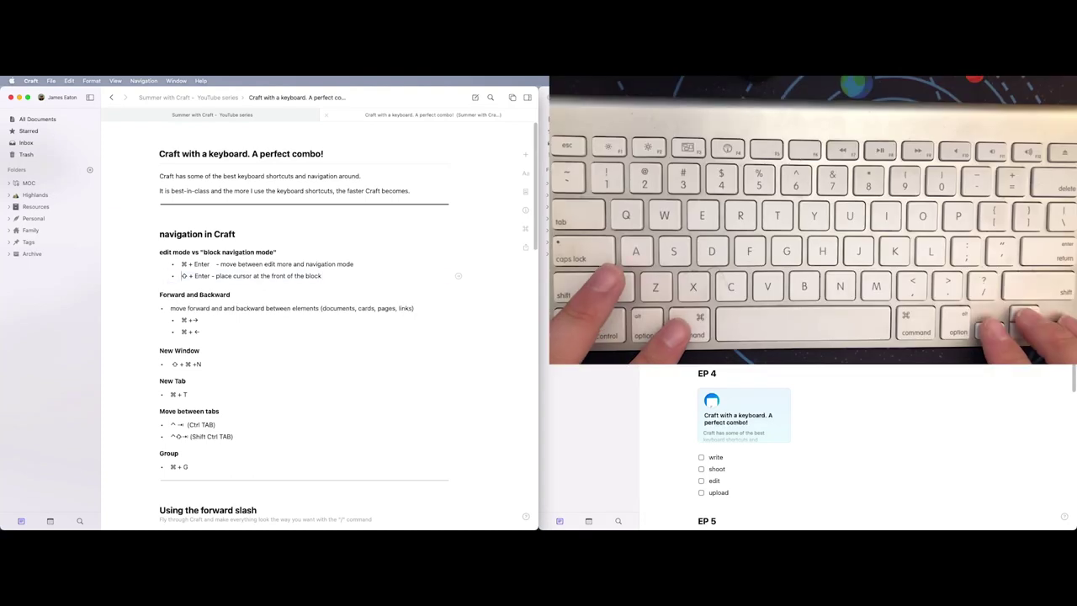
key(Return)
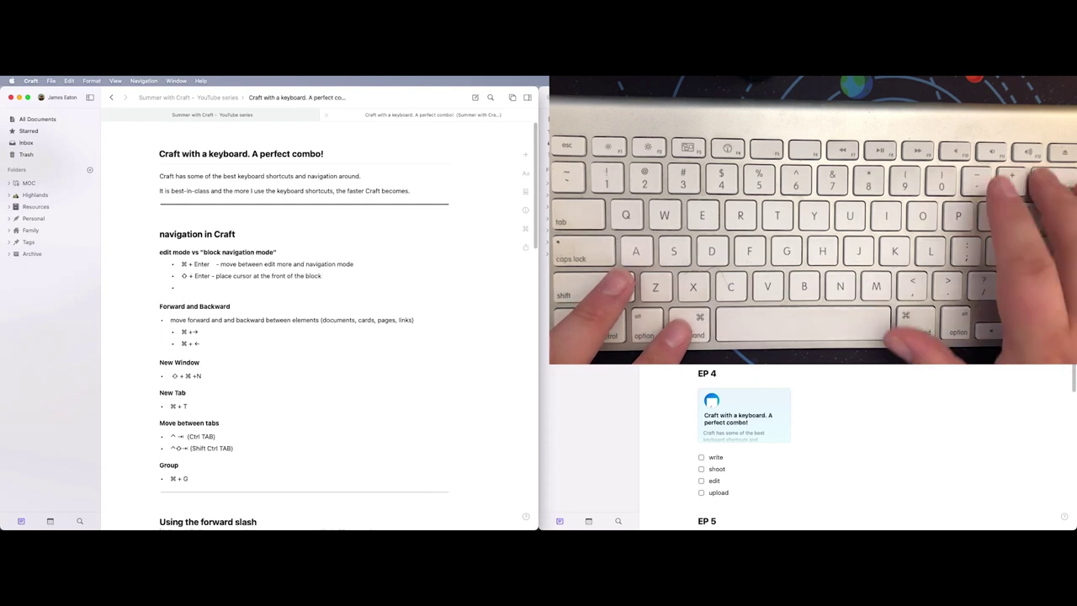
key(BackSpace)
Step: Move the block selection to the Forward and Backward bullet and place the caret at its start
key(super+Return)
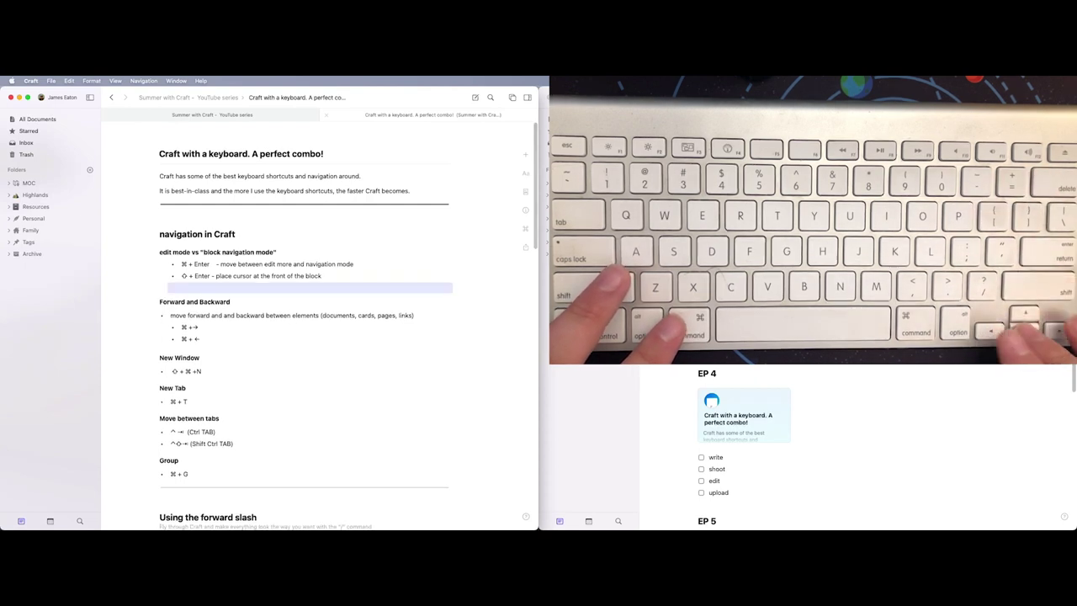
key(Down)
key(Down)
key(Down)
key(Down)
key(Down)
key(Down)
key(Down)
key(Up)
key(Up)
key(Up)
key(Up)
key(Up)
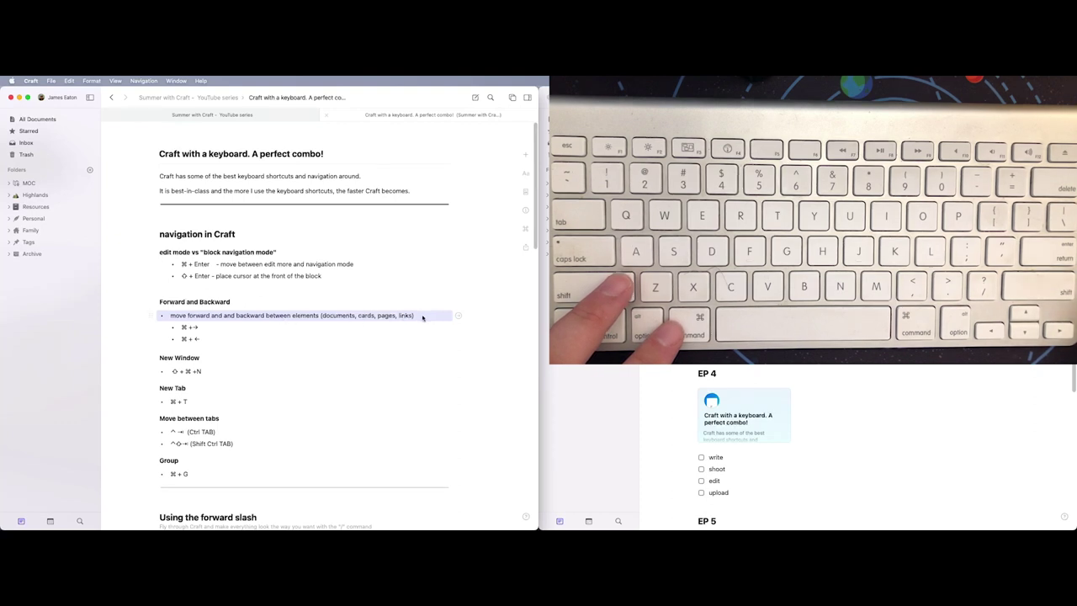
key(super+Return)
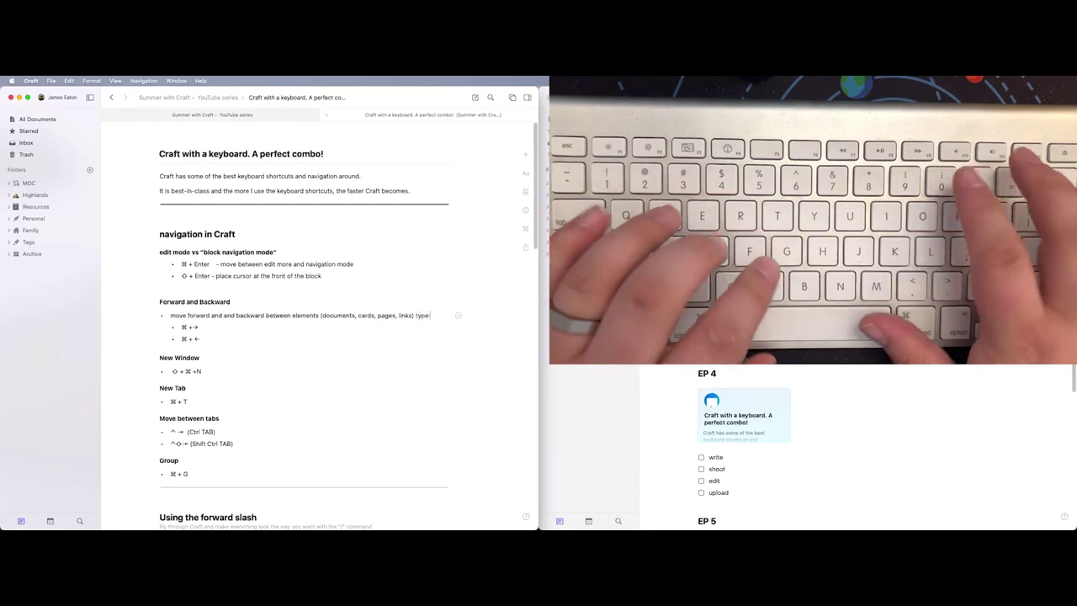
key(super+Return)
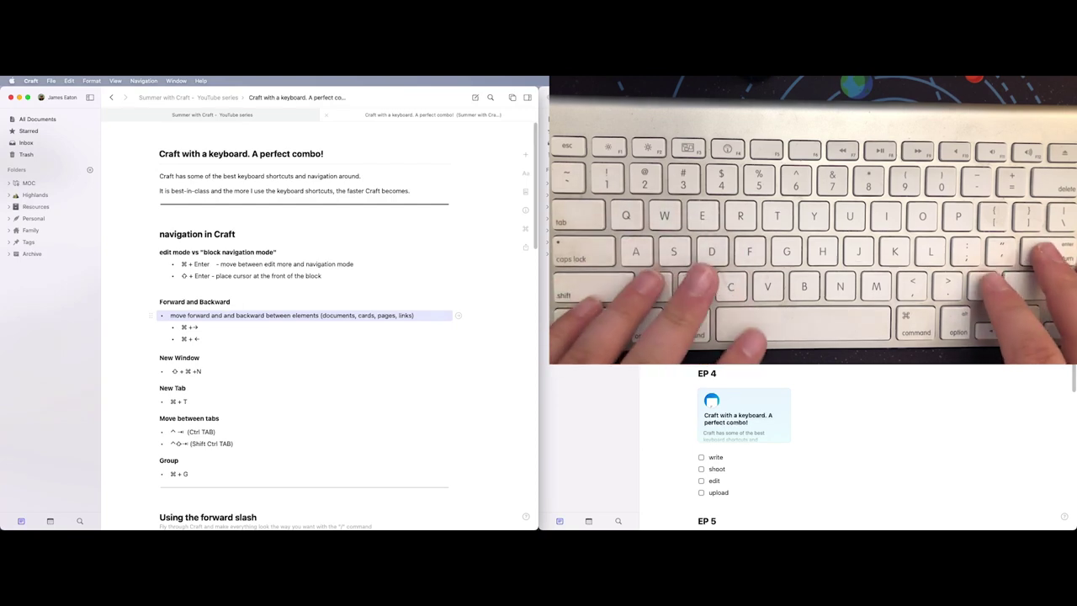
key(shift+Return)
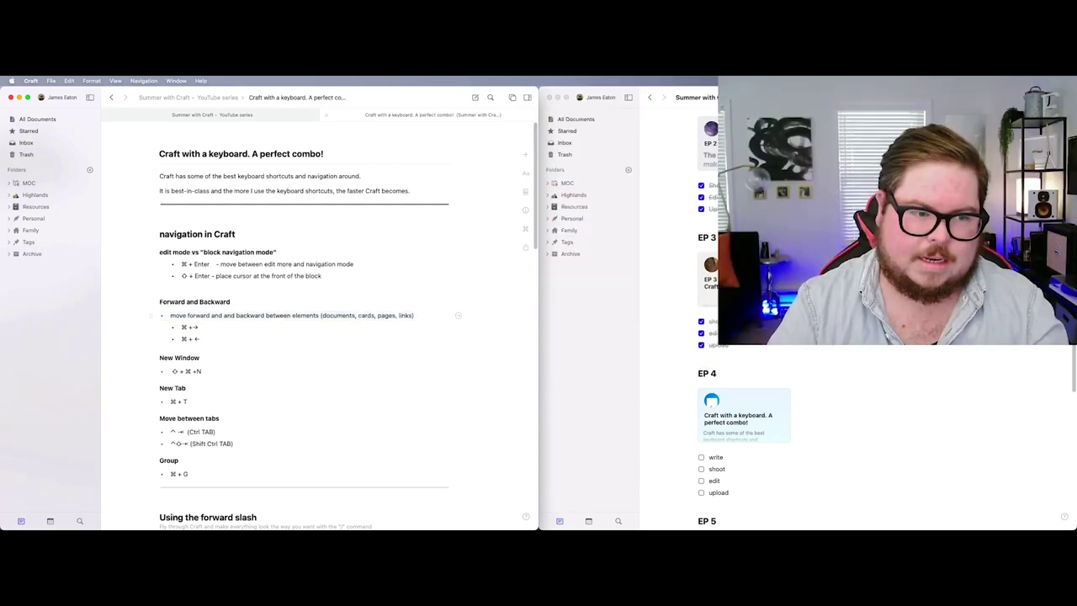
Step: Type 'fr' at the bullet's start, delete the stray letters, and return to block navigation
text(fr)
key(BackSpace)
key(BackSpace)
key(super+Return)
key(Down)
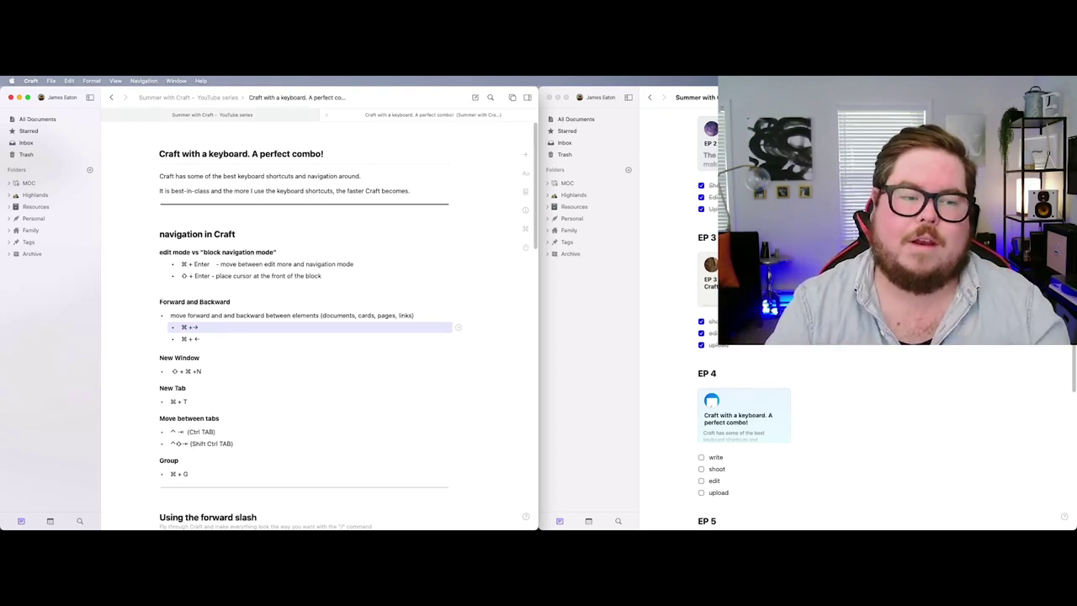
Step: Step the block selection up and down, ending on the Forward and Backward heading
key(Down)
key(Up)
key(Up)
key(Up)
key(Up)
key(Up)
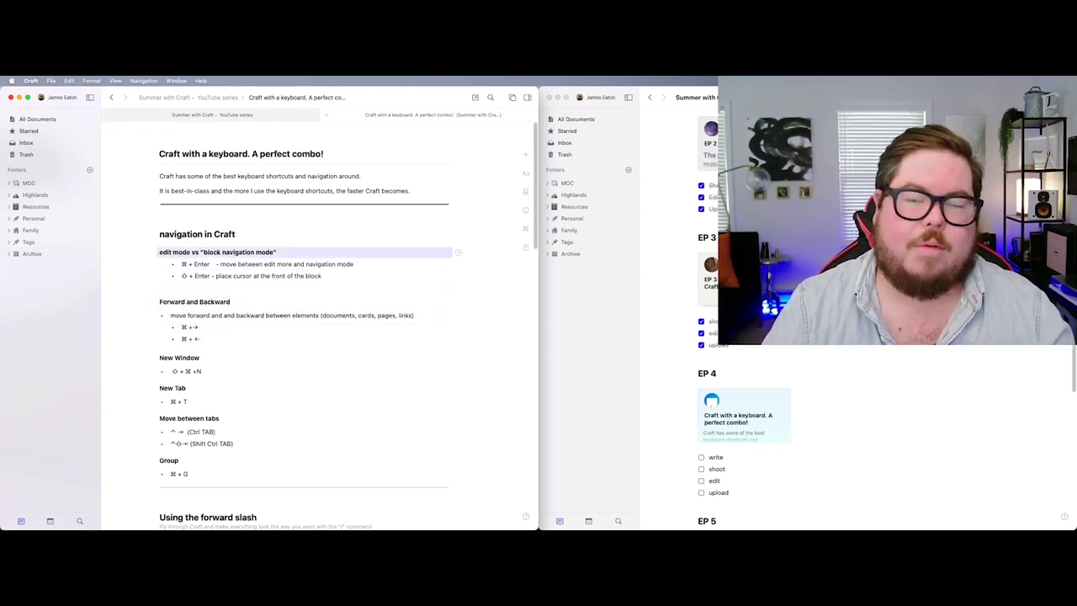
key(Down)
key(Up)
key(Down)
key(Down)
key(Down)
key(Down)
key(Down)
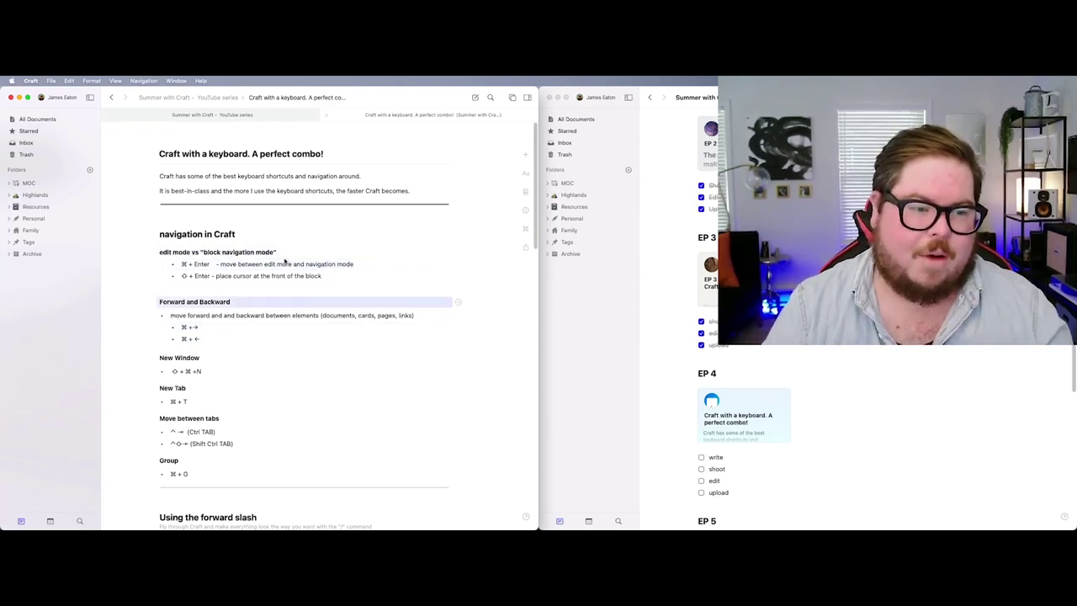
key(Up)
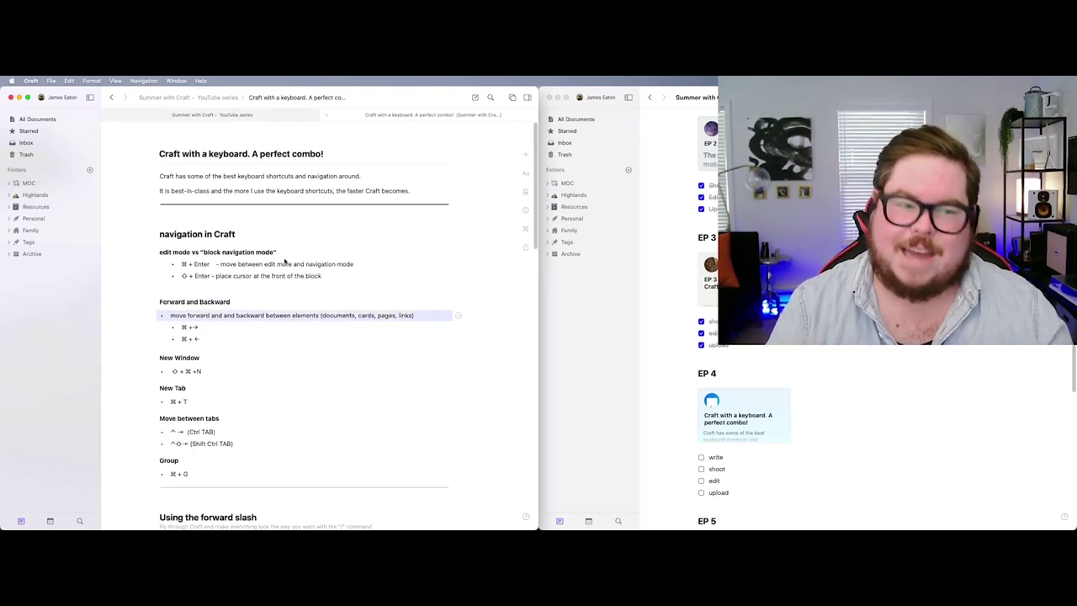
key(Down)
key(Up)
key(Up)
key(Down)
key(Up)
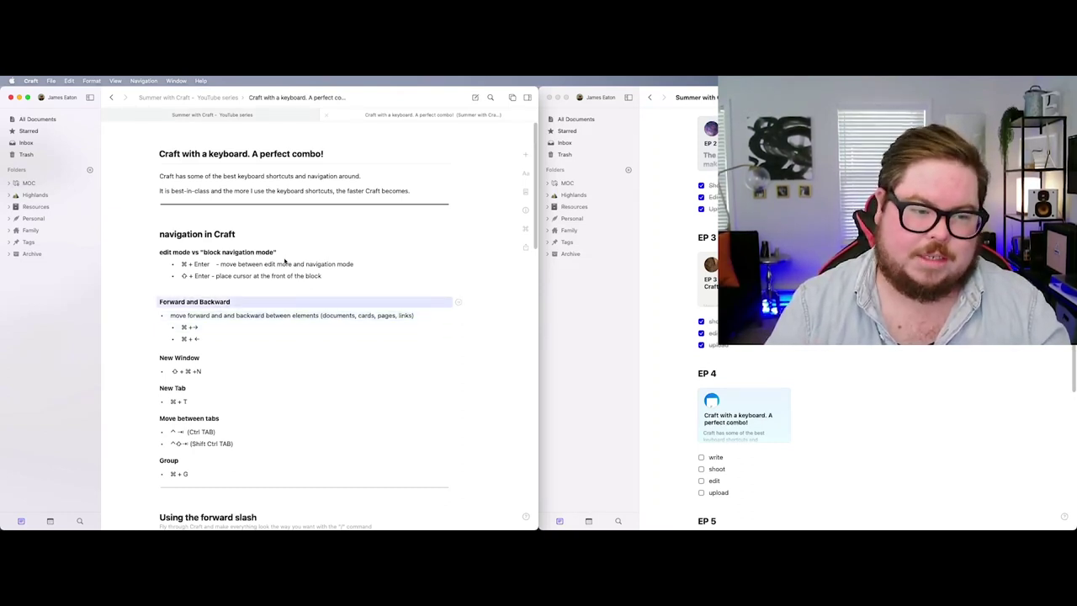
key(Down)
key(Down)
key(Up)
key(Up)
key(Up)
key(Down)
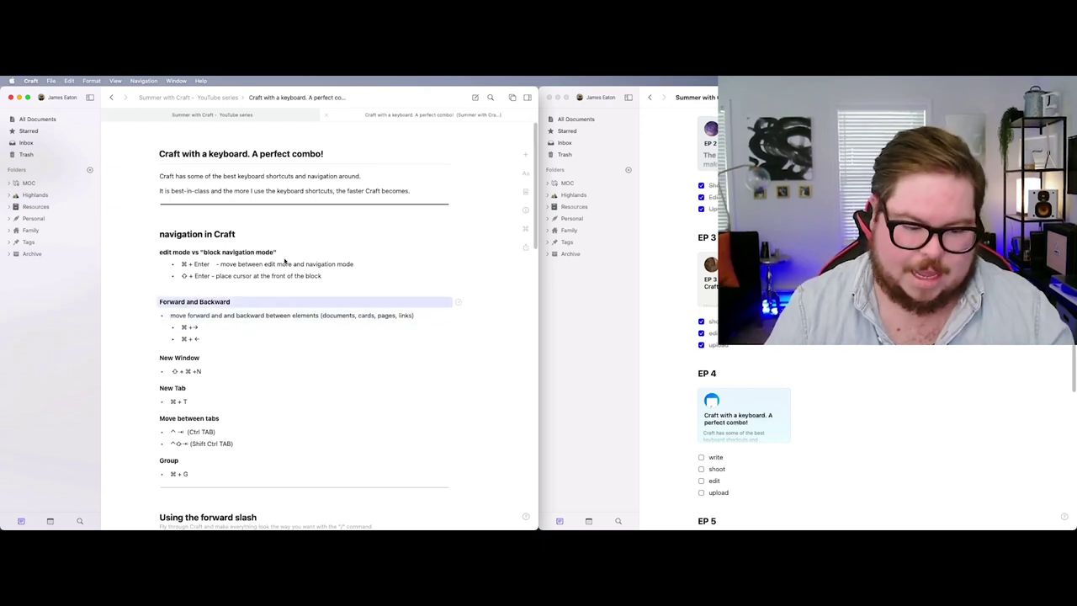
key(super+Left)
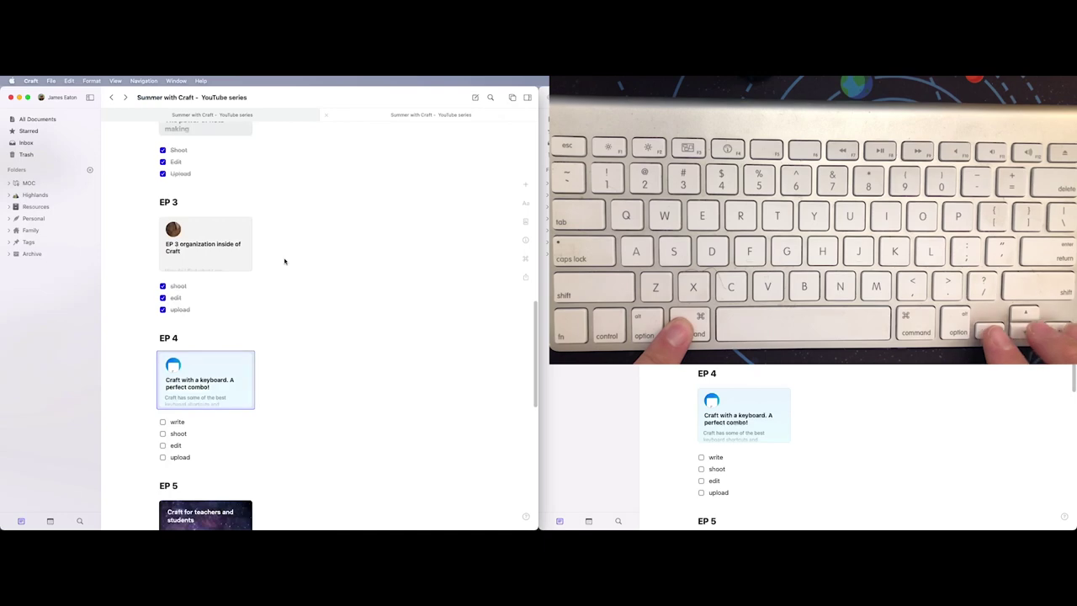
key(super+Right)
key(super+Left)
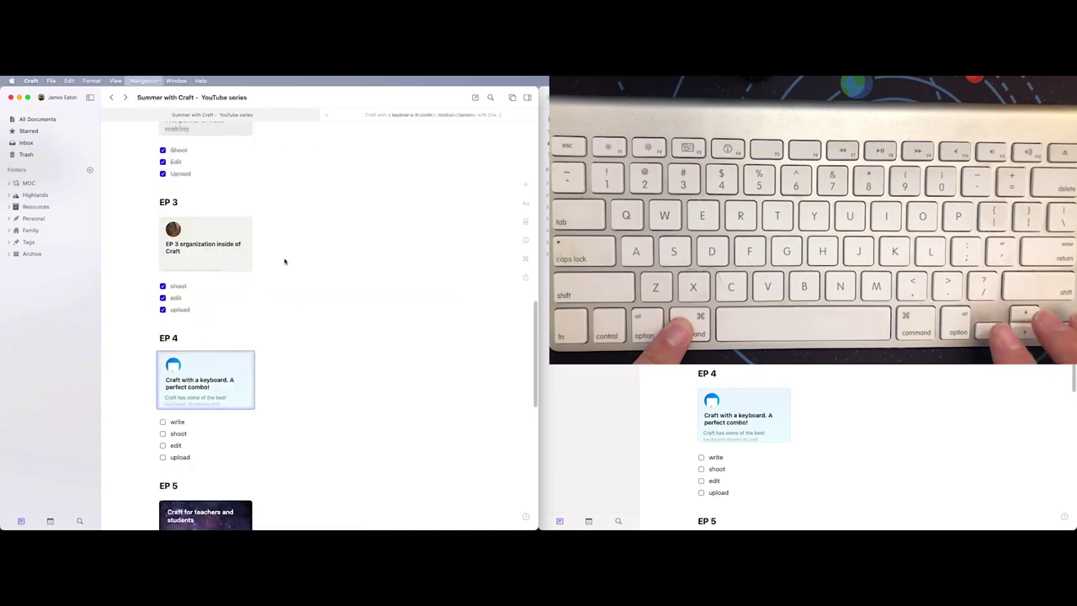
key(super+Left)
key(Right)
key(Left)
key(Right)
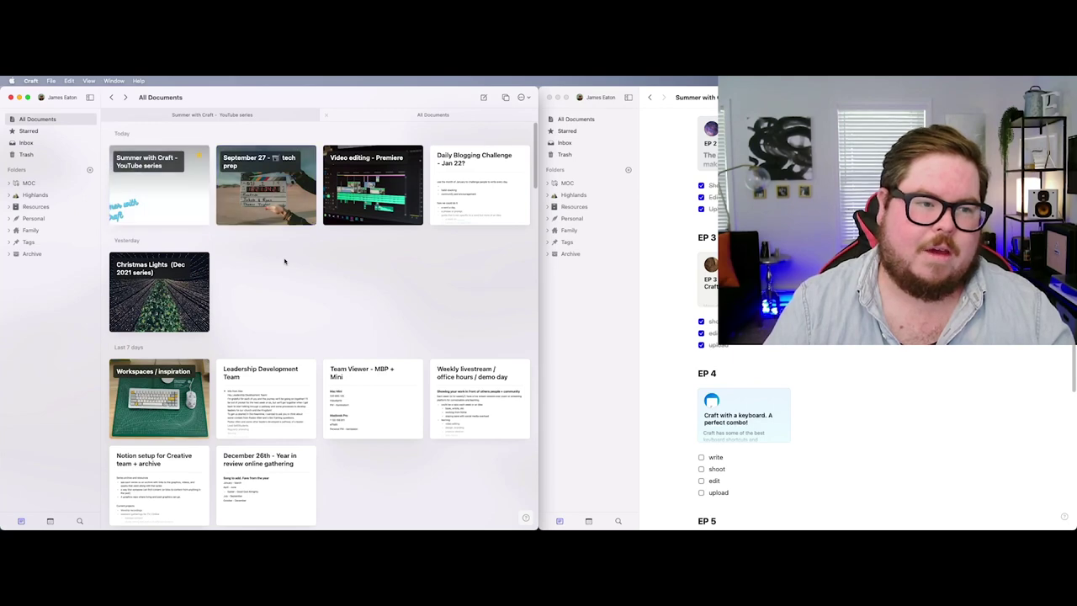
key(Left)
key(Return)
key(Down)
key(Down)
key(Down)
key(Down)
key(Down)
key(Down)
key(Down)
key(Down)
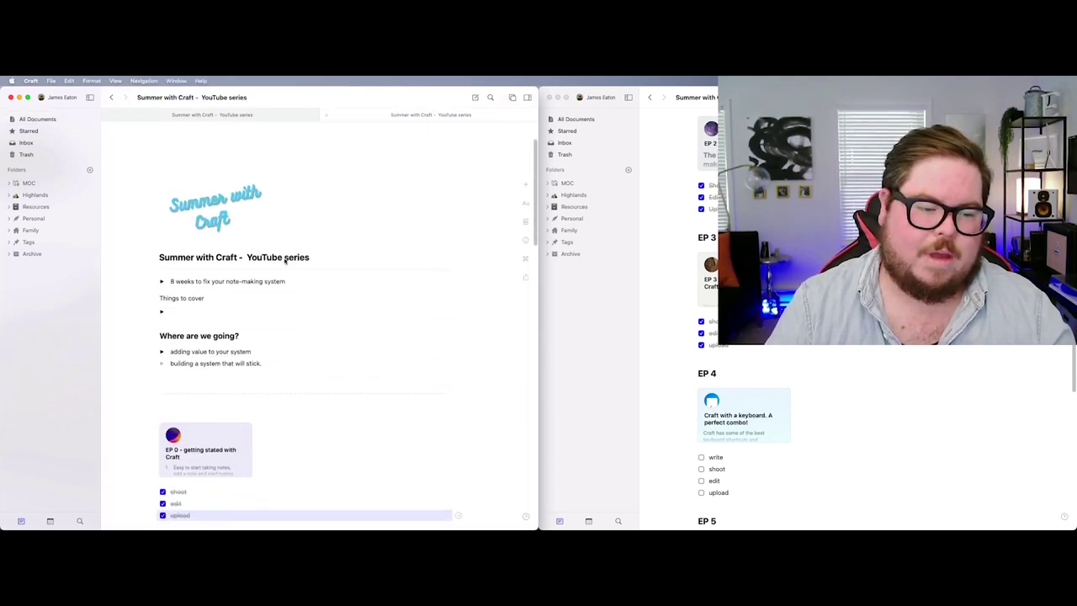
key(Down)
key(Up)
key(Up)
key(Up)
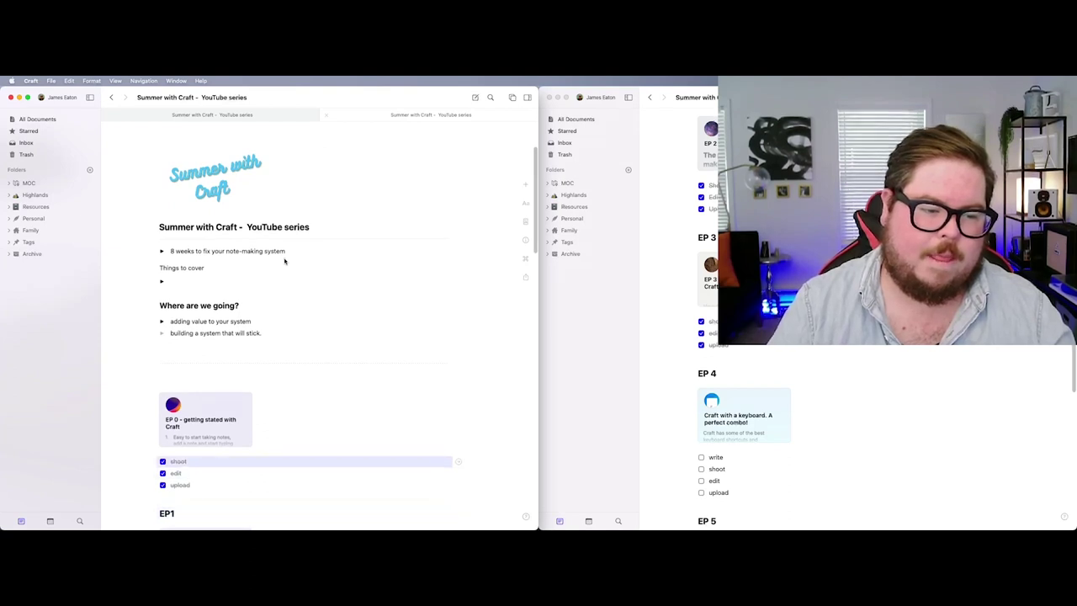
key(Down)
key(Down)
key(Down)
key(Down)
key(Down)
key(Down)
key(Down)
key(Down)
key(Down)
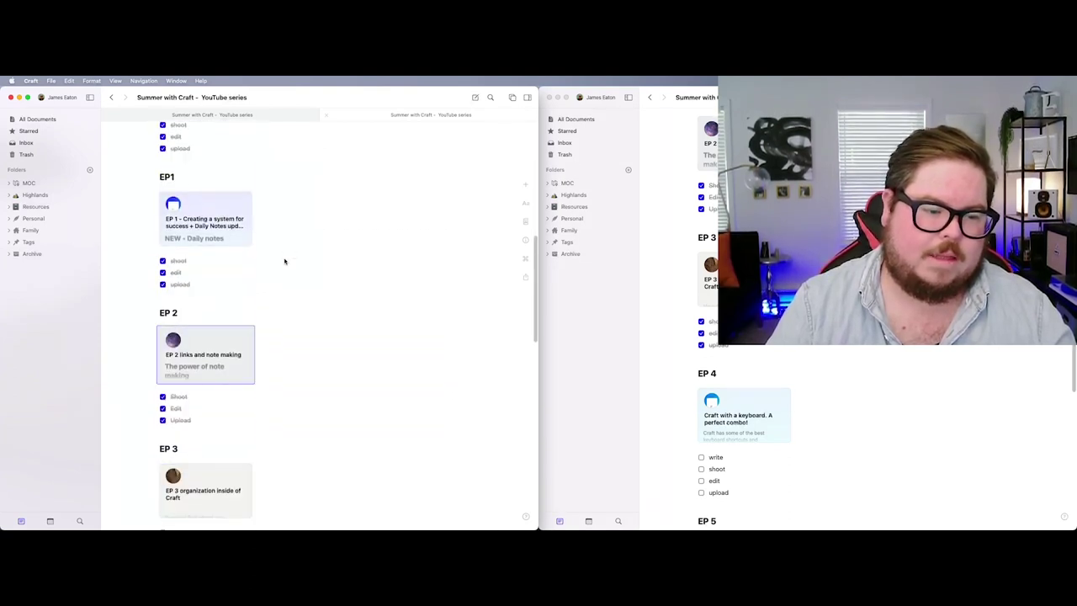
key(Down)
key(Down)
key(Down)
key(Down)
key(Down)
key(Down)
key(Down)
key(Down)
key(Down)
key(Down)
key(super+Right)
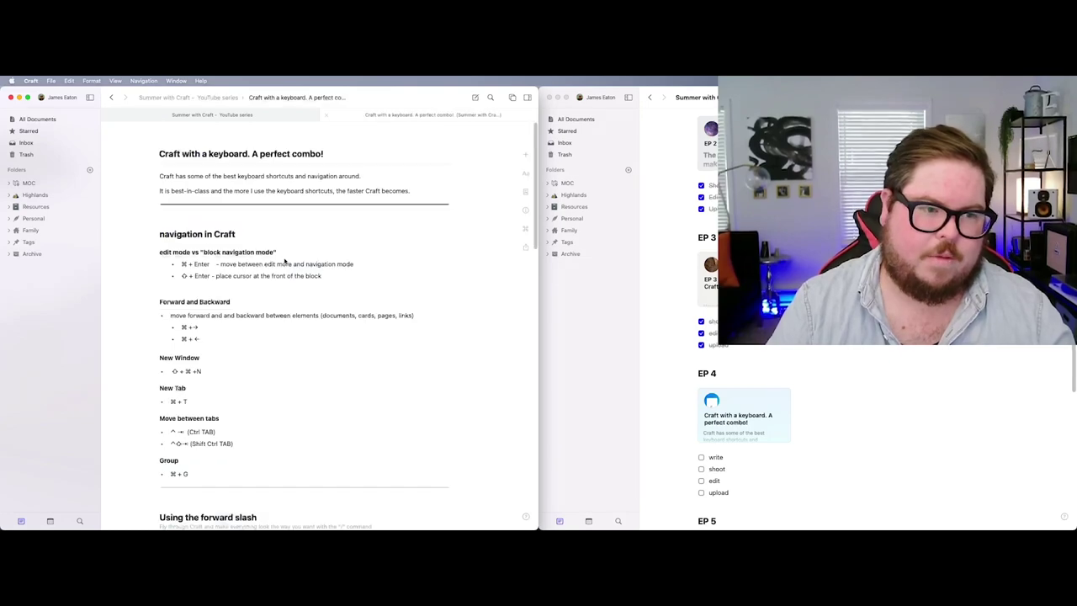
key(super+Left)
key(super+Right)
key(super+Left)
key(super+Right)
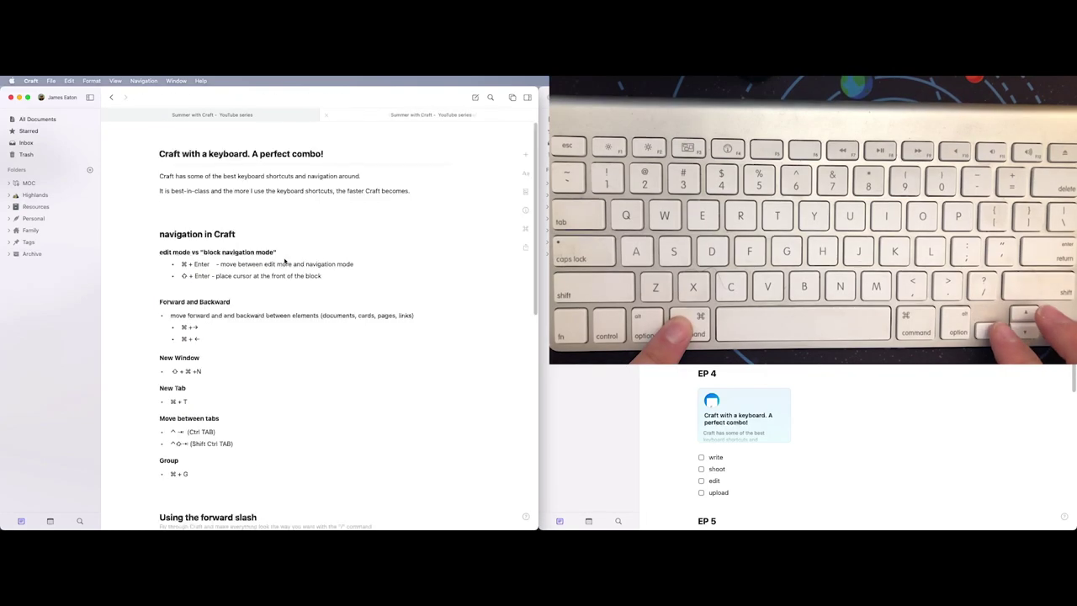
key(super+Left)
key(super+Left)
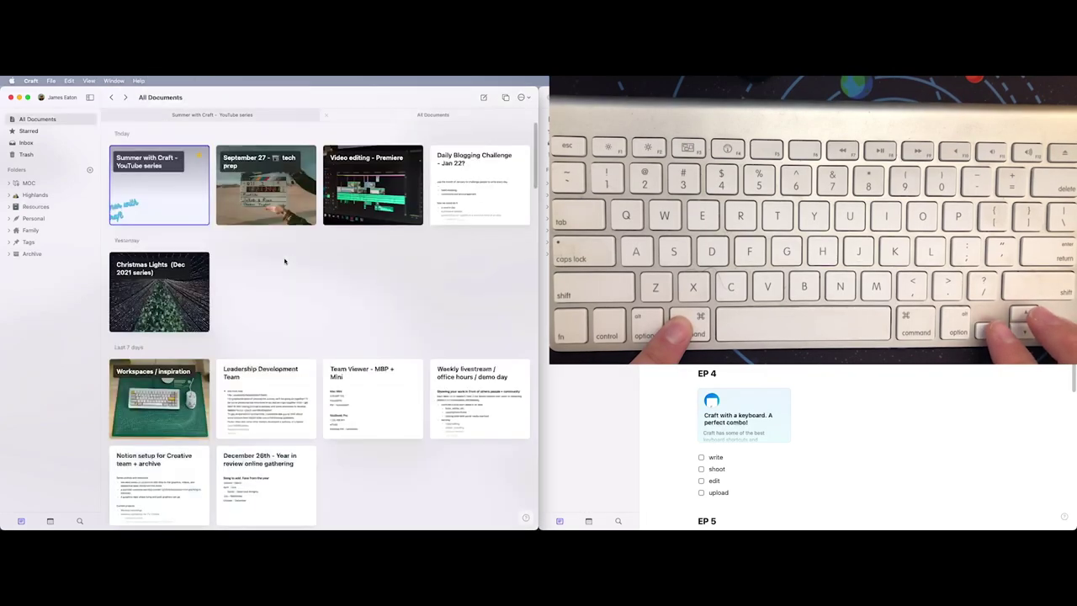
key(super+Right)
key(super+Right)
key(super+Left)
key(super+Left)
key(super+Right)
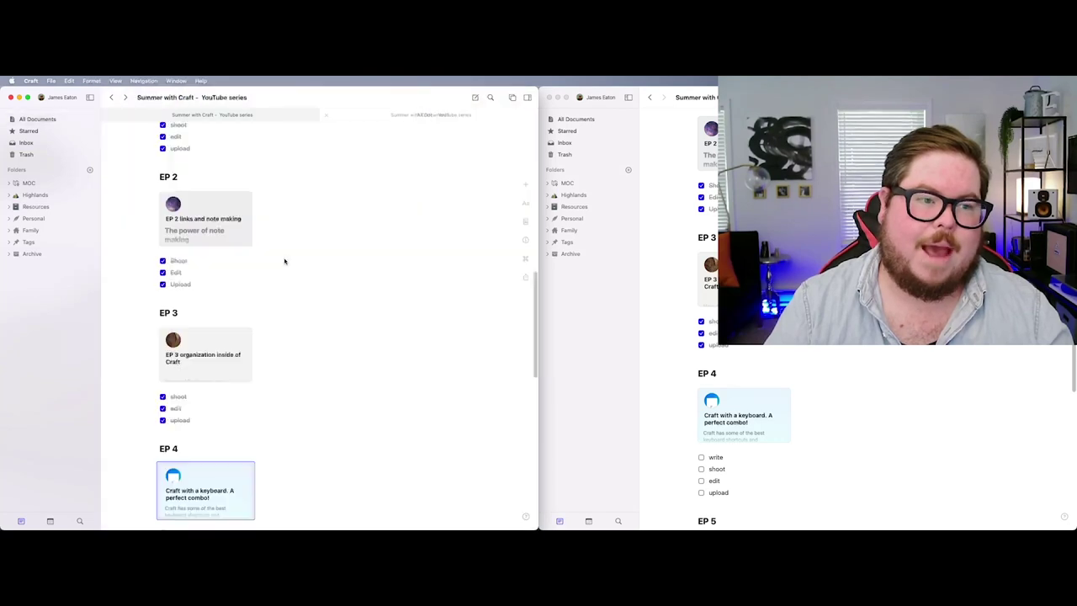
key(super+Right)
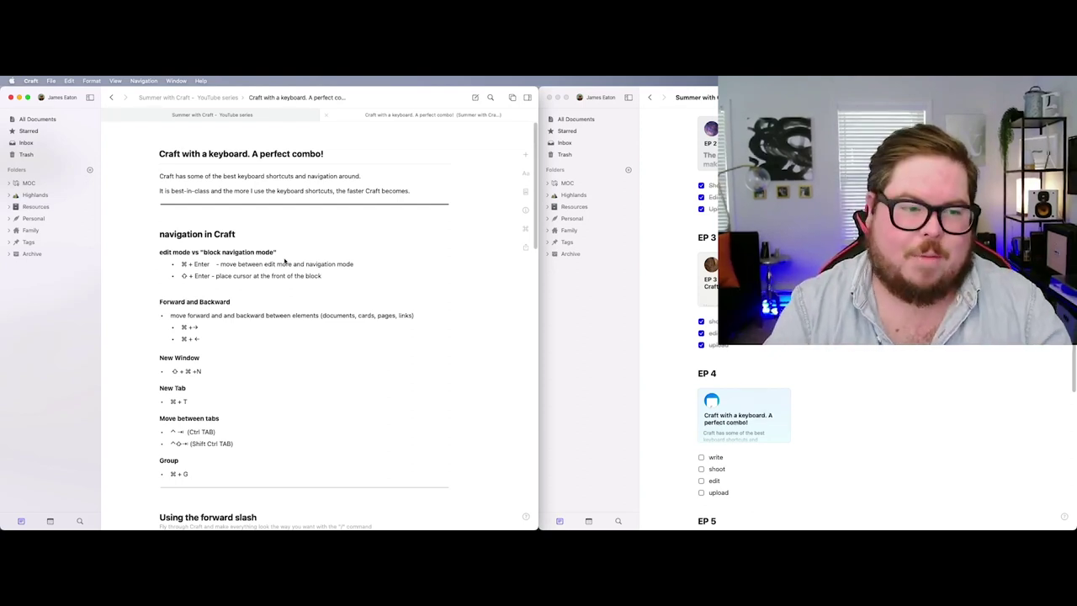
Step: Go back to the series page and forward to the keyboard note, then edit the line two blocks down
click(240, 320)
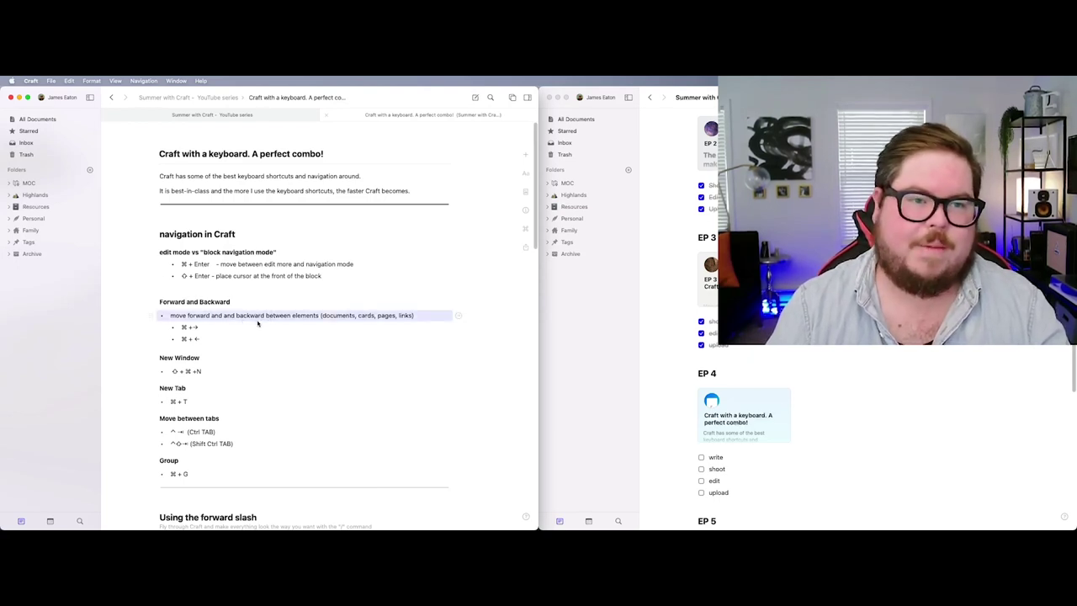
key(super+Left)
scroll(280, 375, down, 2)
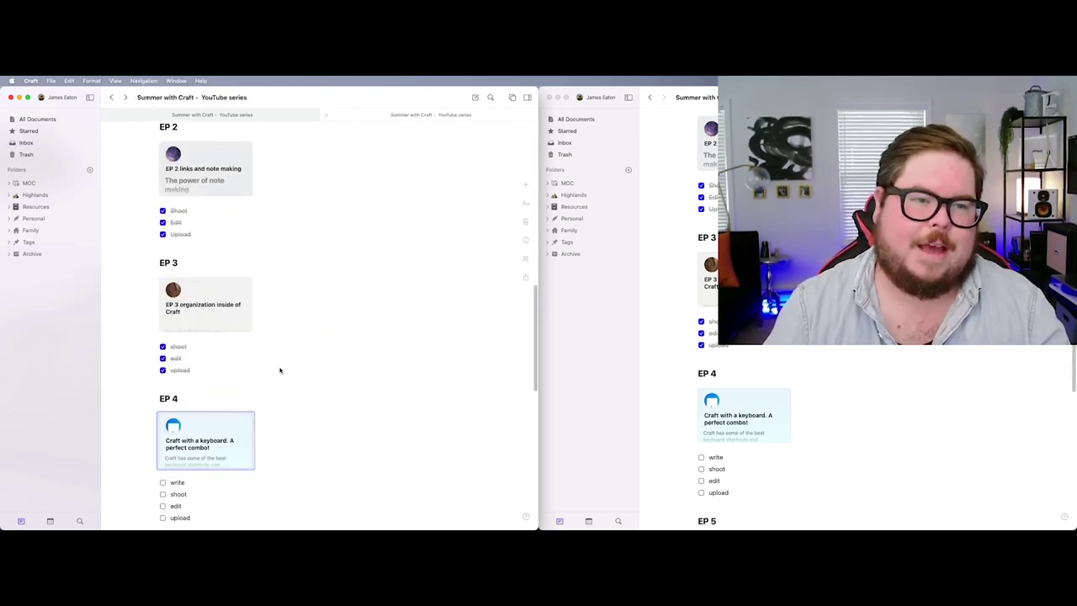
click(122, 97)
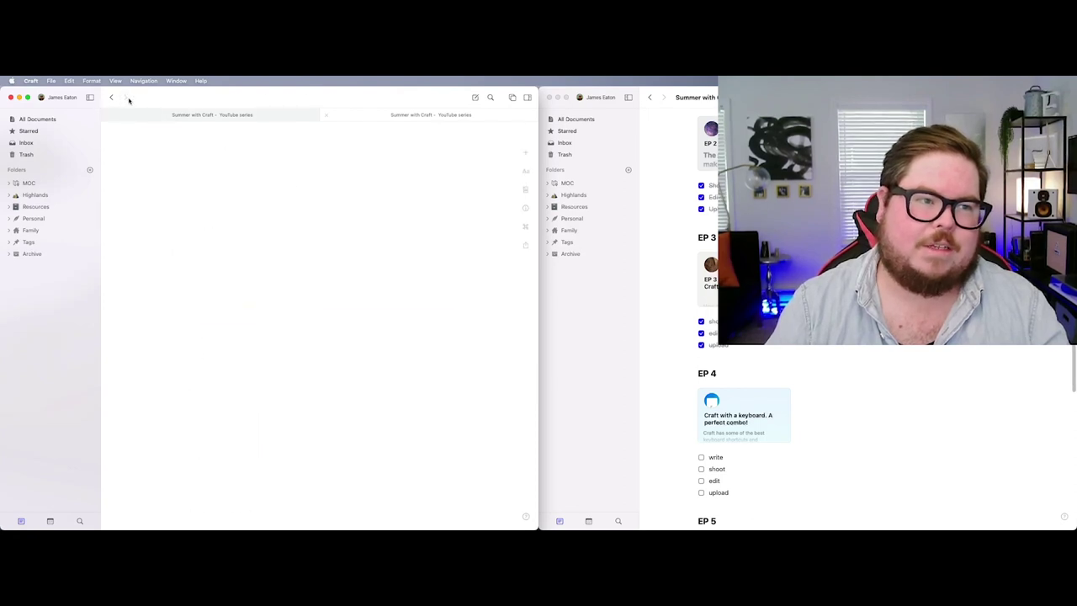
click(112, 98)
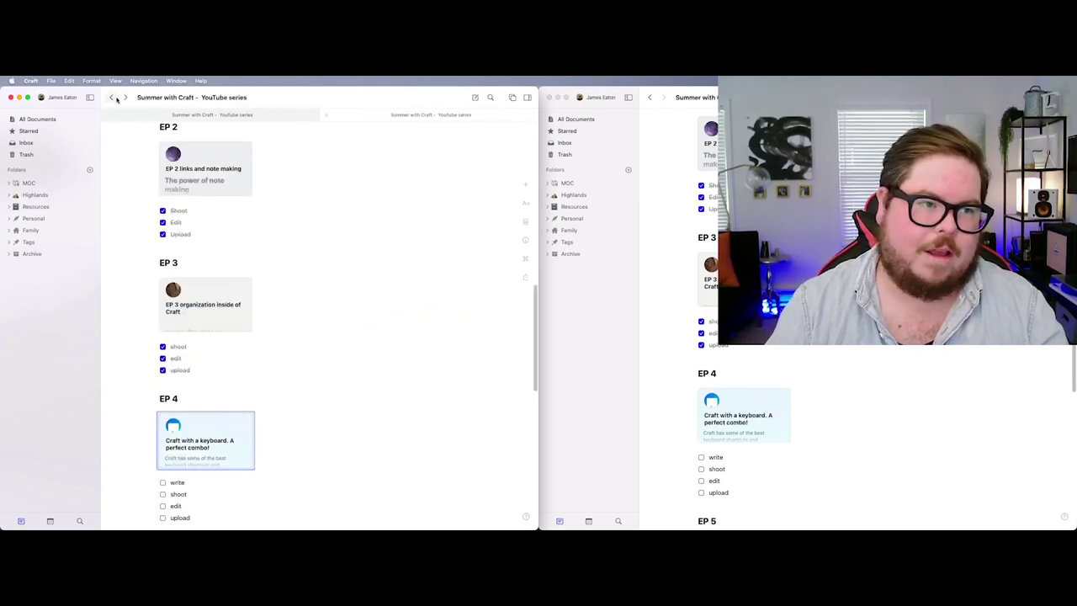
click(125, 98)
key(Down)
key(Down)
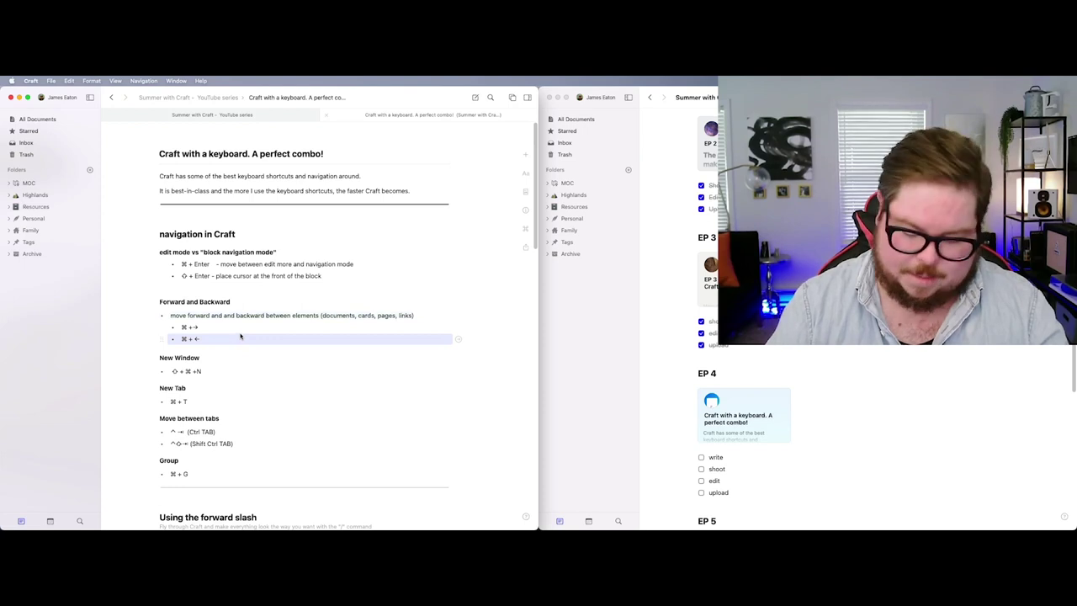
key(Return)
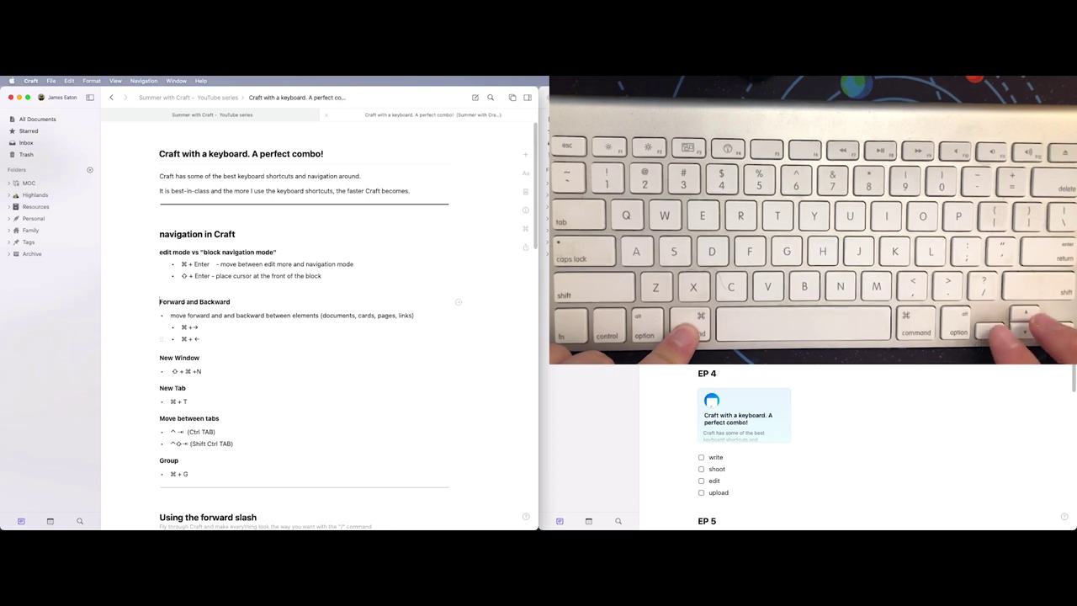
Step: Select the Forward and Backward block, go back and forward three times, then select the New Window heading
key(super+Left)
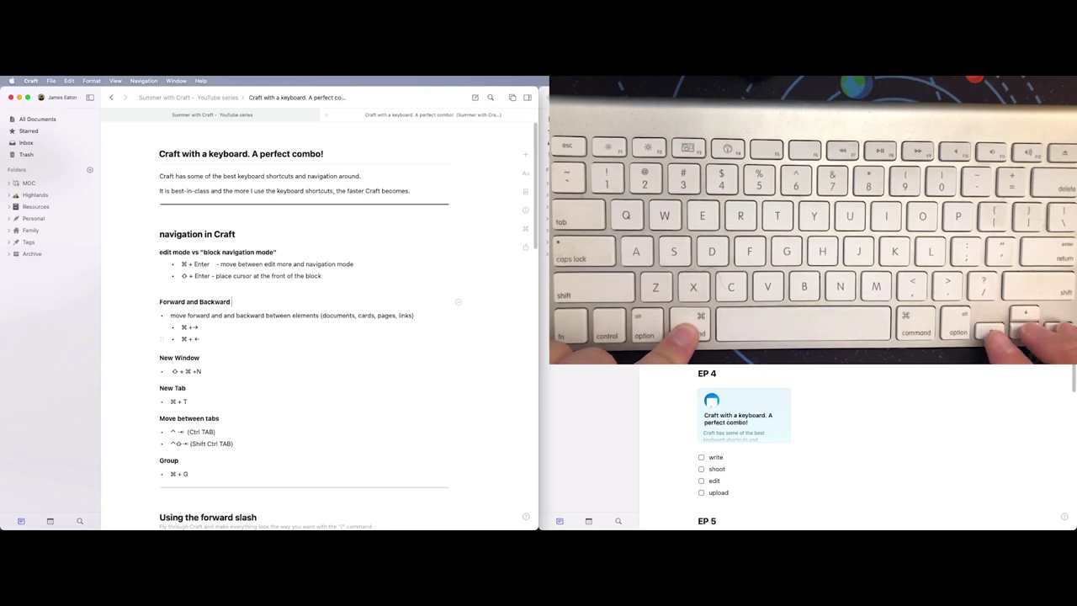
key(super+Return)
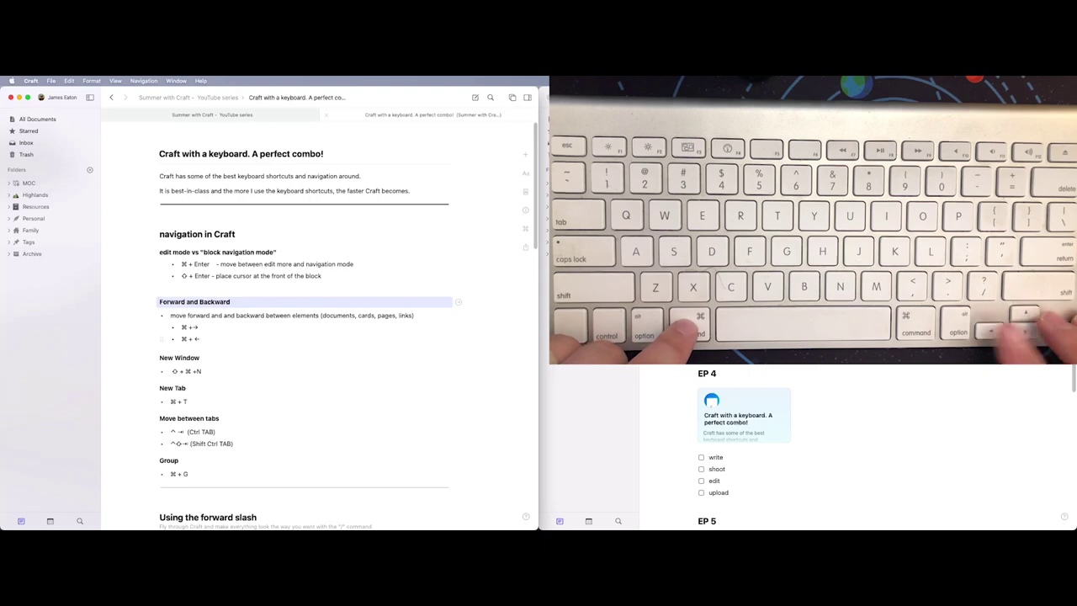
key(super+Left)
key(super+Right)
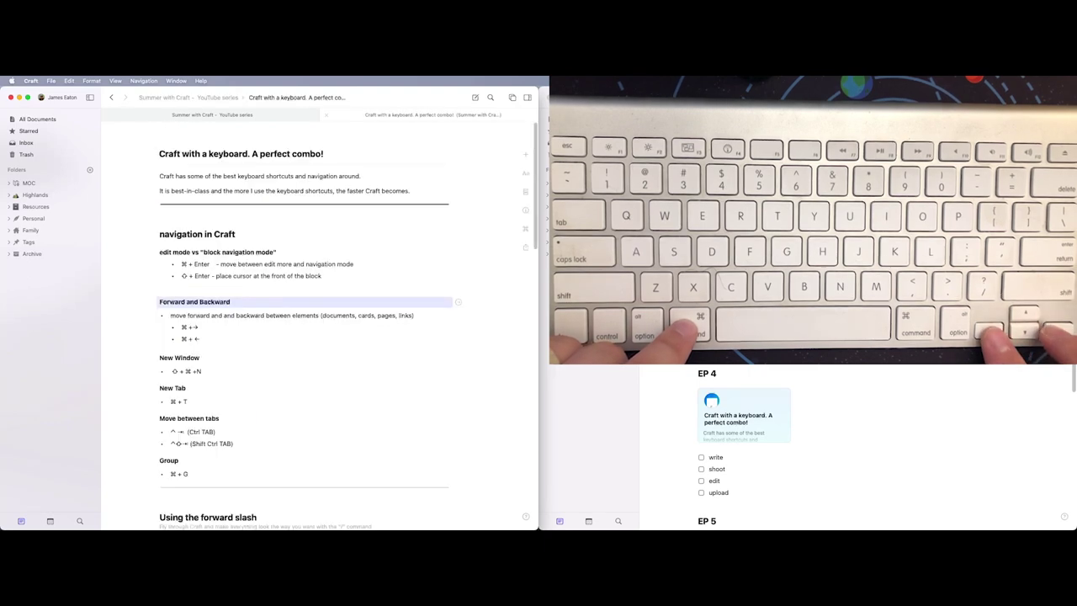
key(super+Left)
key(super+Right)
key(super+Left)
key(super+Right)
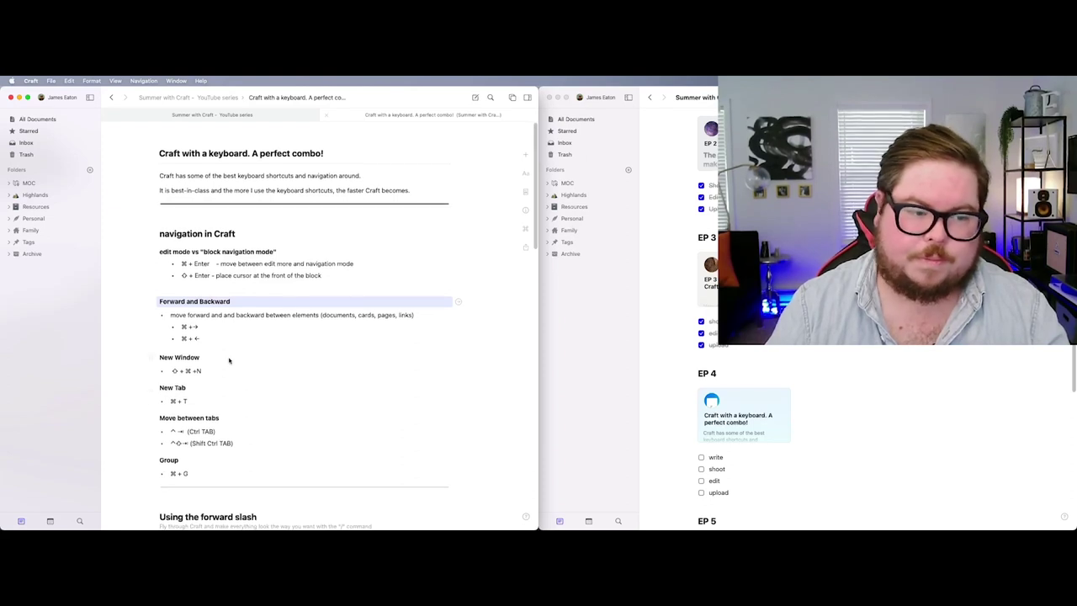
click(202, 354)
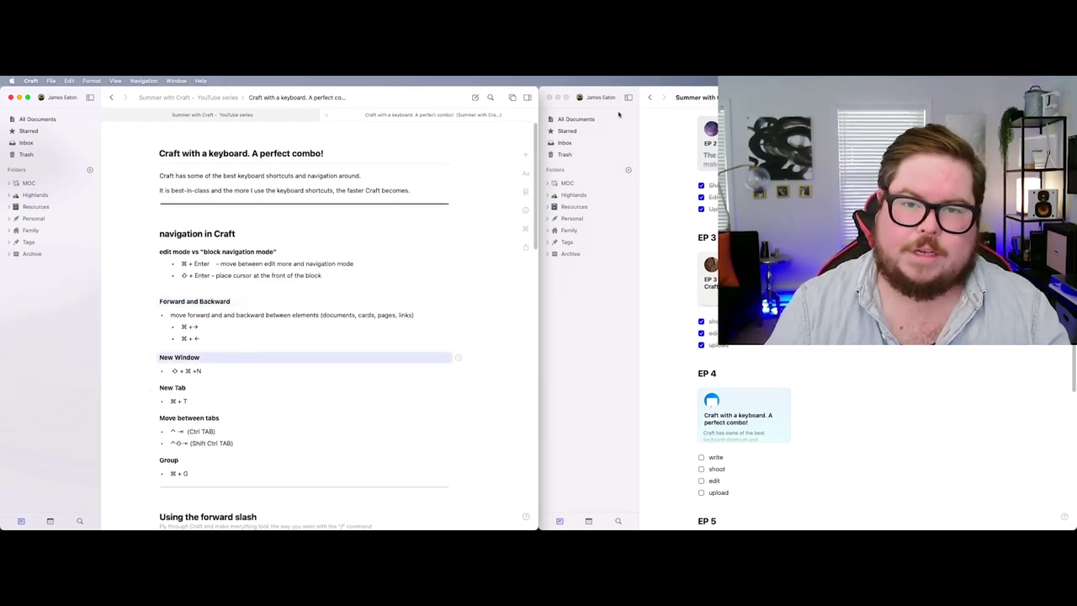